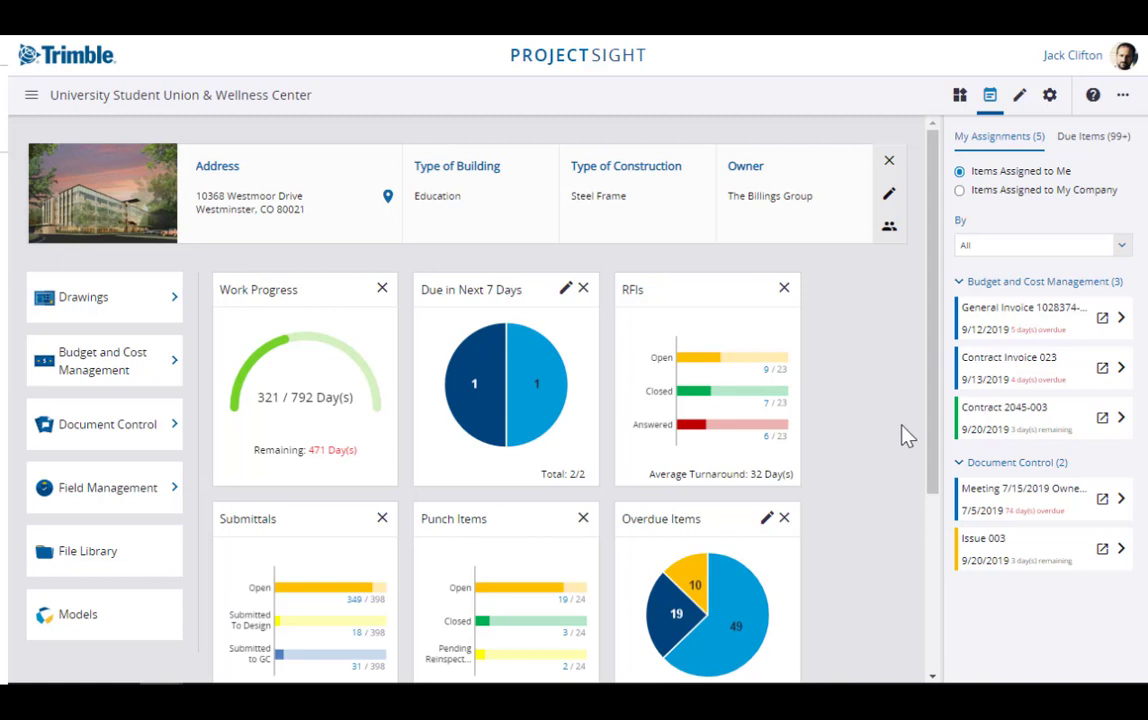
pyautogui.scroll(-1, 905, 436)
pyautogui.moveTo(159, 223)
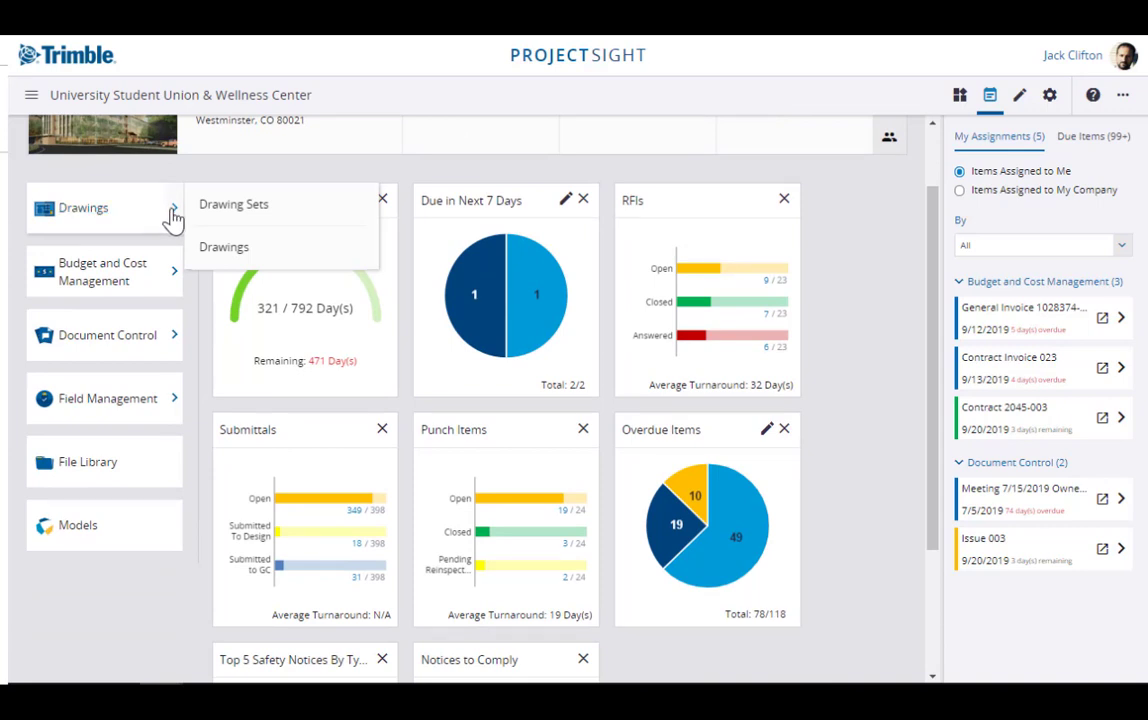
pyautogui.moveTo(172, 275)
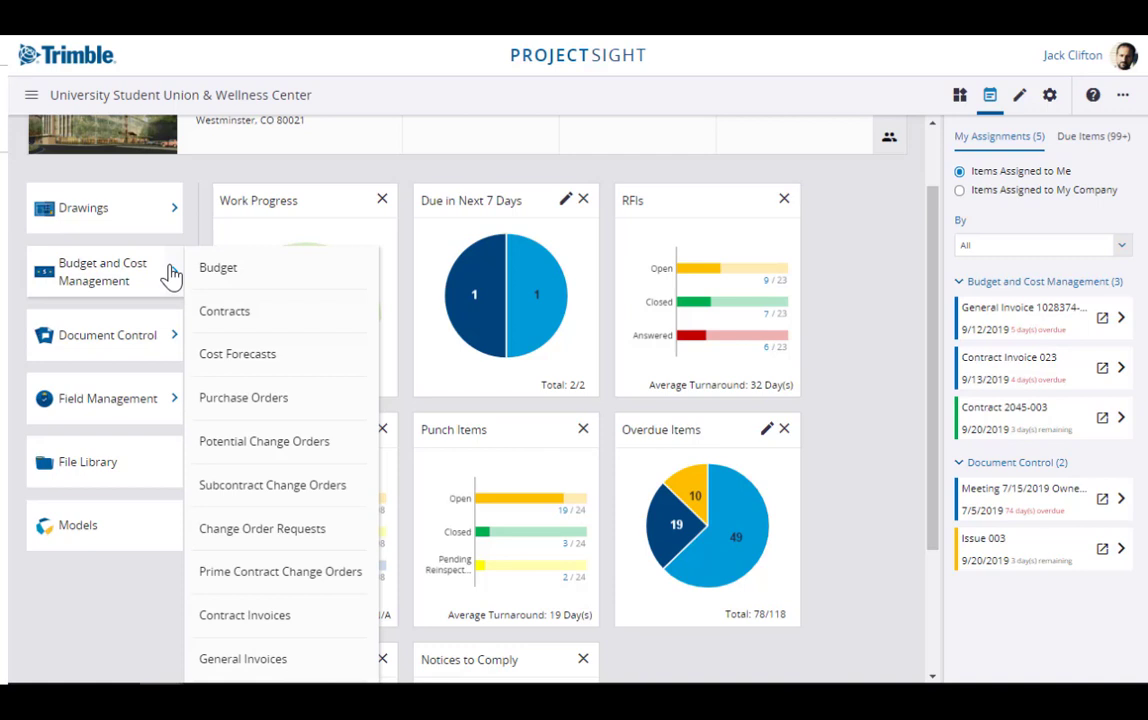
pyautogui.moveTo(170, 347)
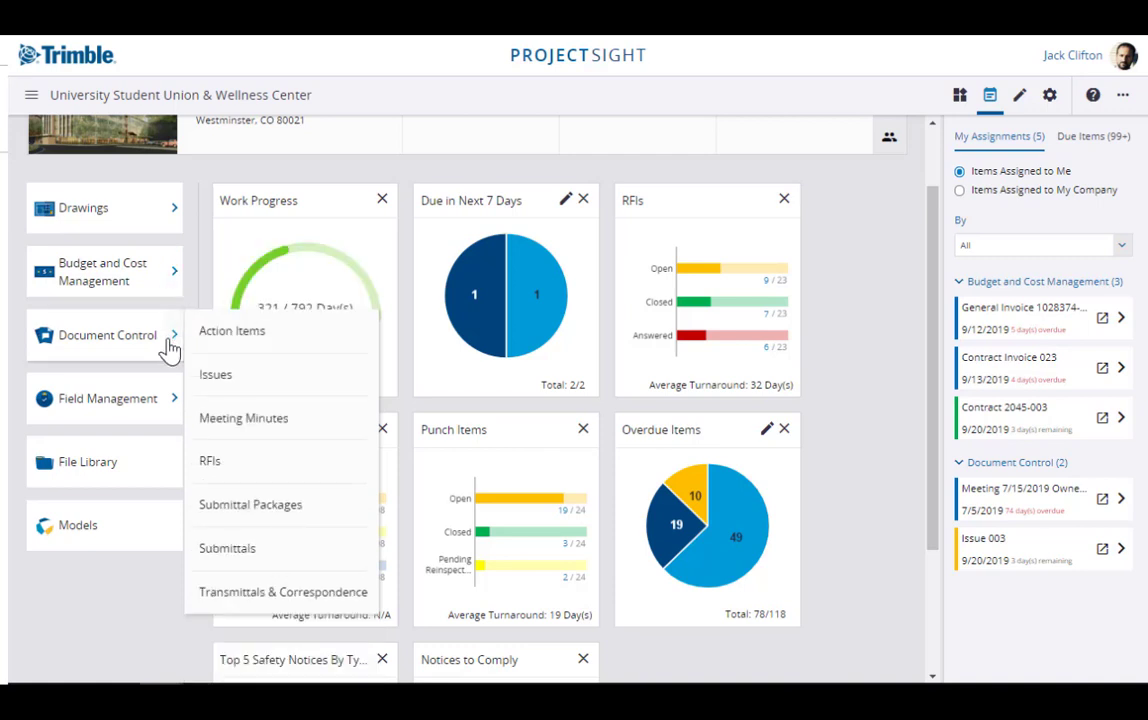
pyautogui.moveTo(172, 404)
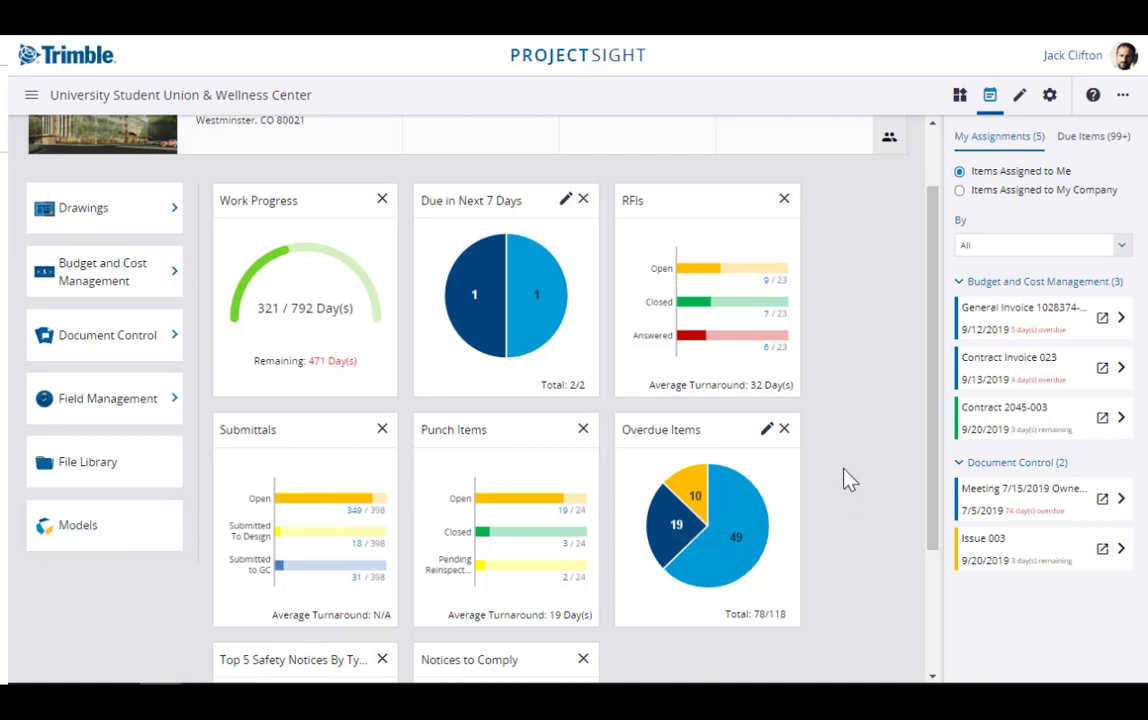
# Step: Open Issue 003 from the assigned items, review its description, comments and linked records, and close it
pyautogui.click(1121, 551)
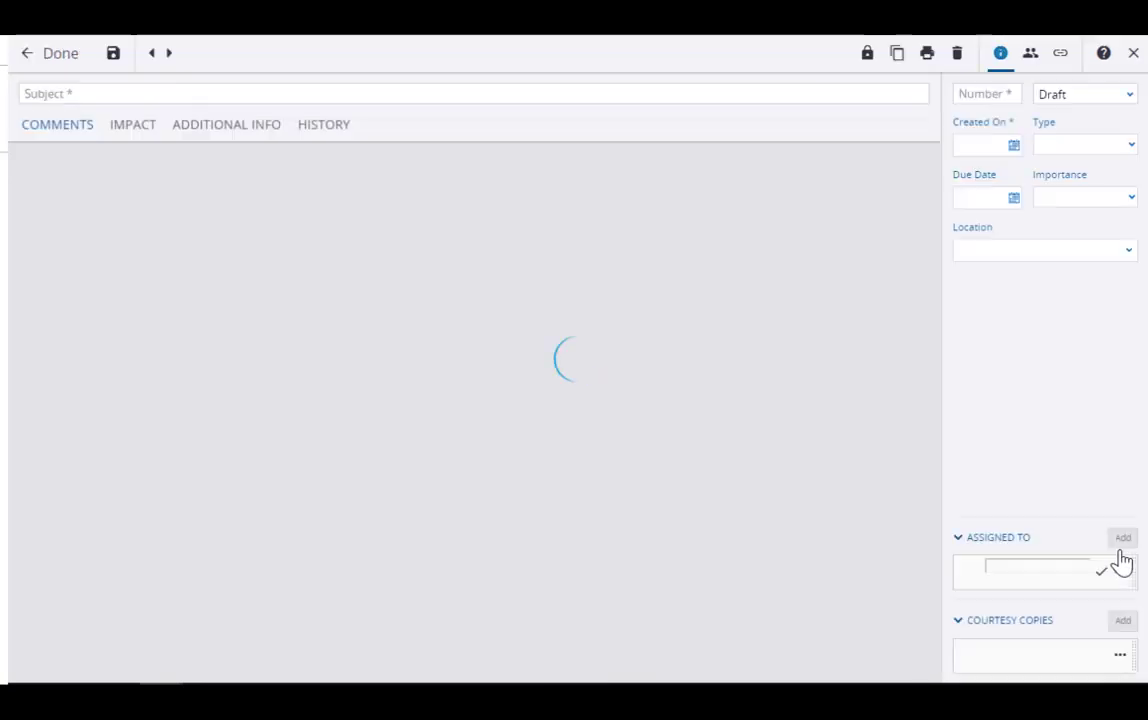
pyautogui.scroll(-1, 805, 436)
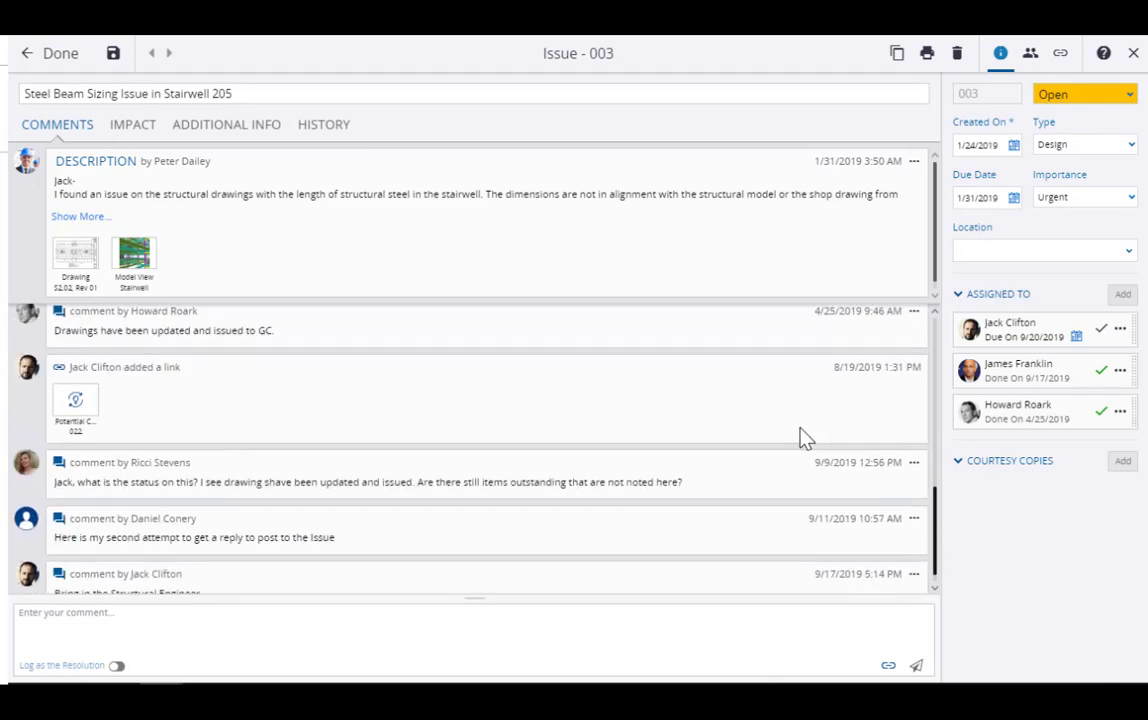
pyautogui.scroll(3, 805, 438)
pyautogui.scroll(5, 800, 438)
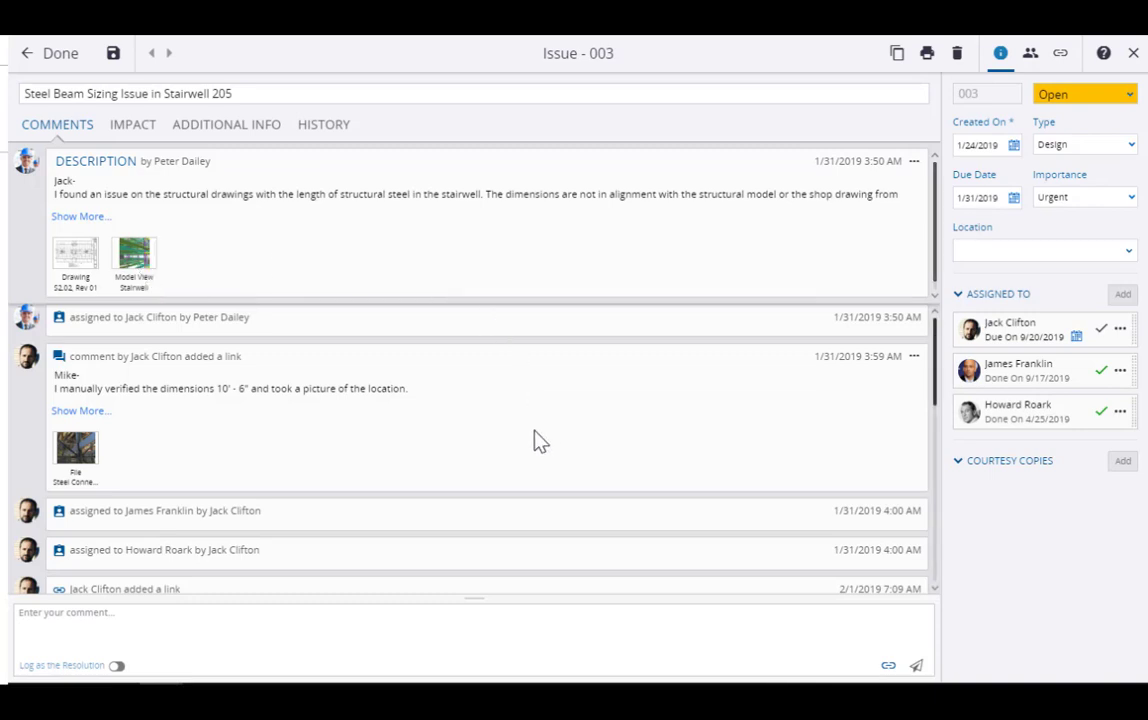
pyautogui.scroll(-2, 557, 441)
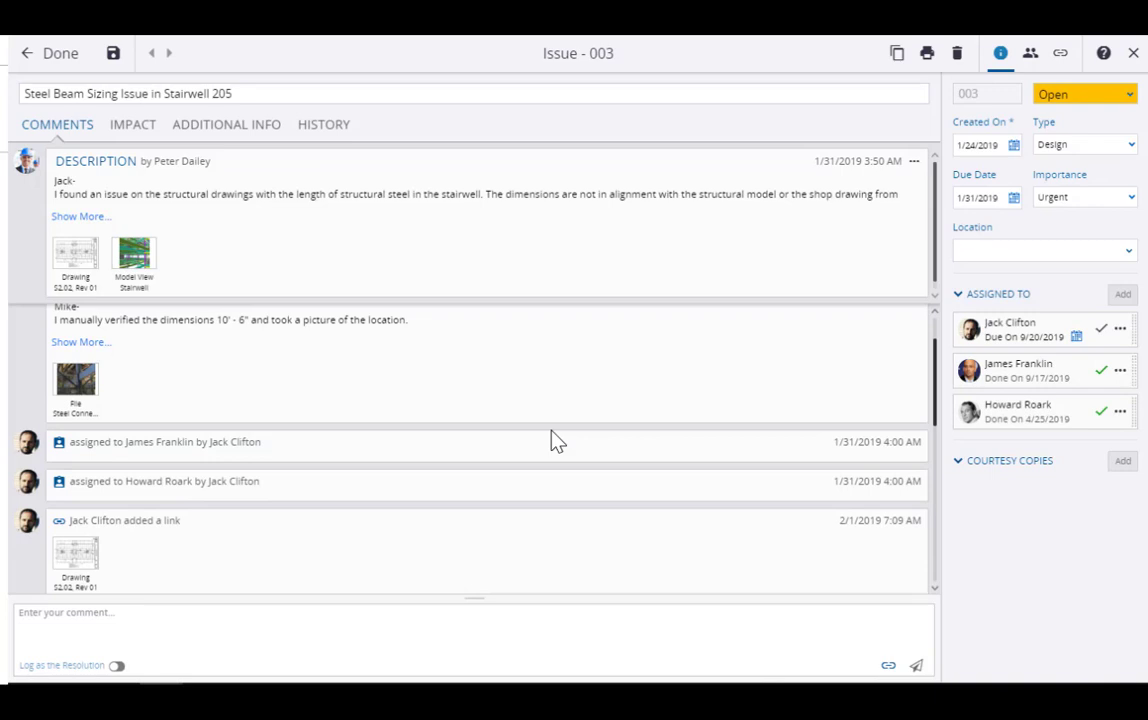
pyautogui.scroll(-1, 563, 440)
pyautogui.scroll(-2, 560, 440)
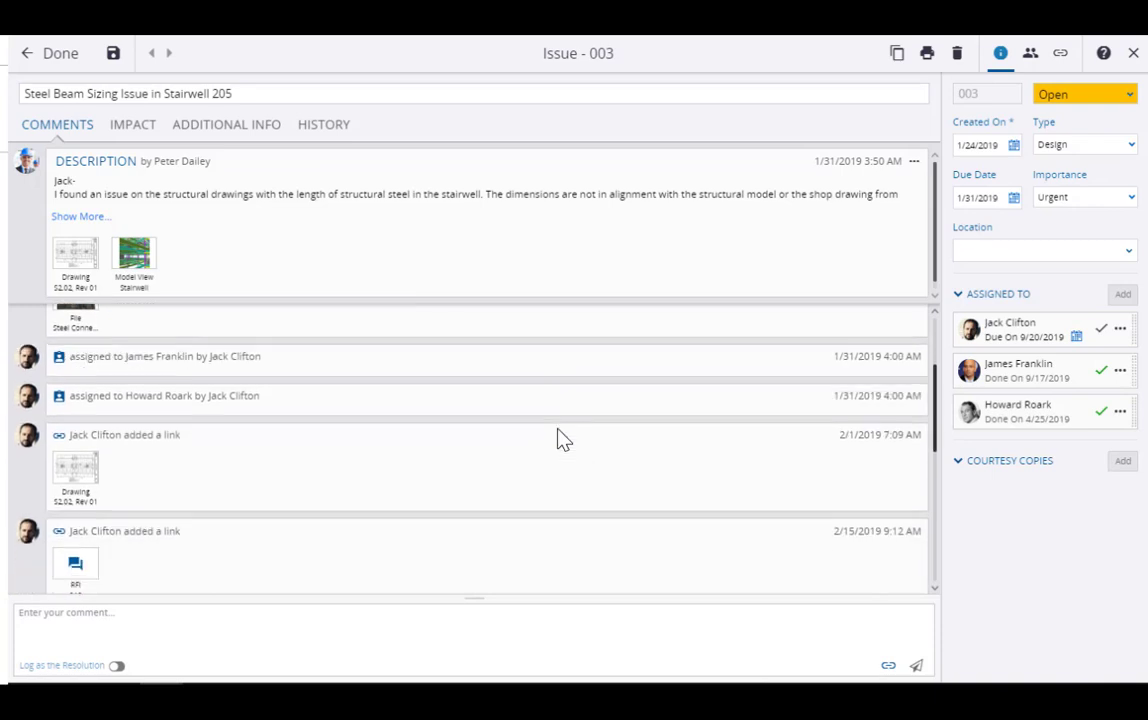
pyautogui.scroll(-4, 525, 457)
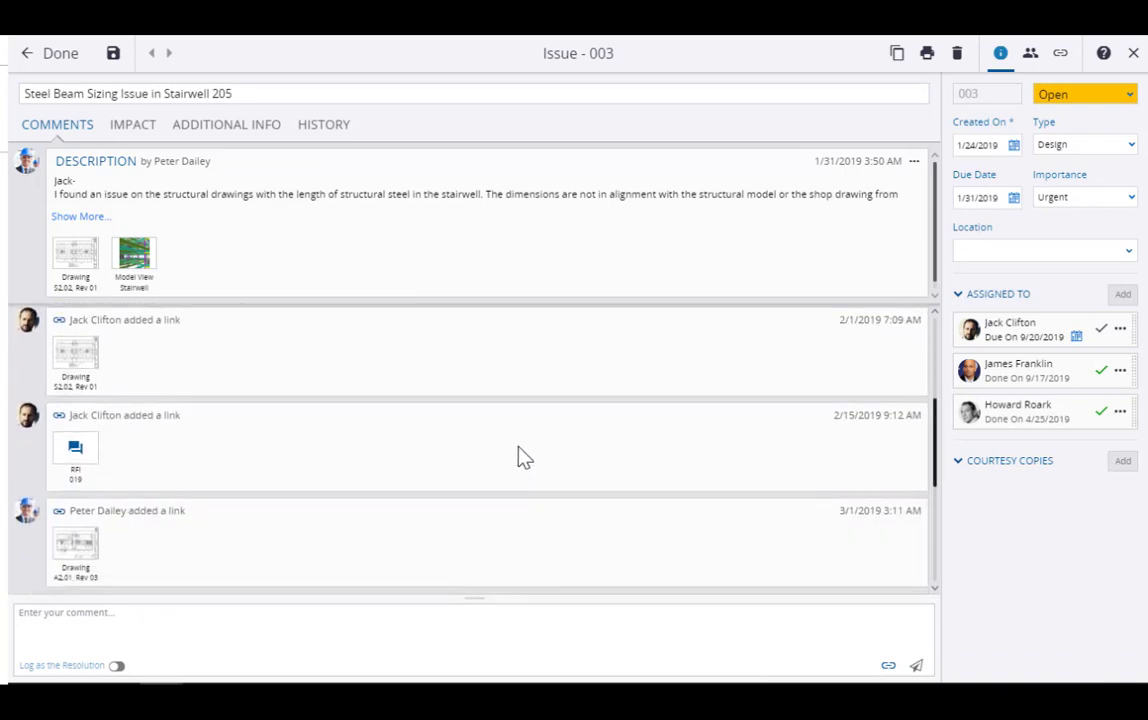
pyautogui.scroll(-1, 512, 484)
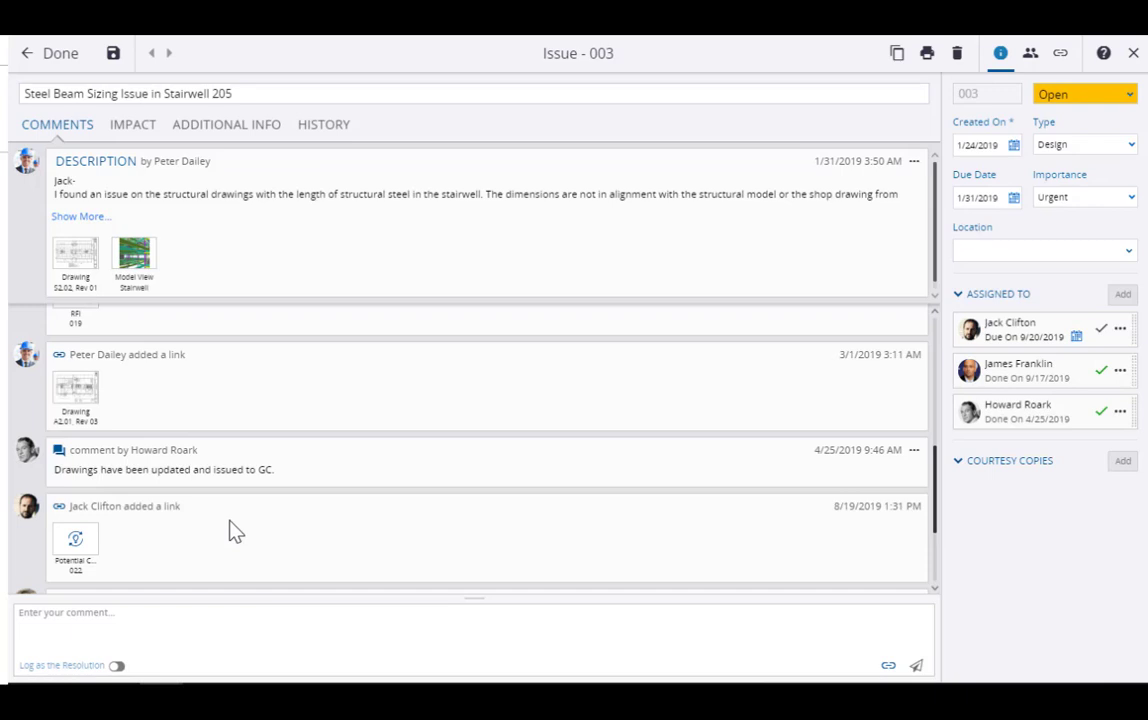
pyautogui.click(213, 643)
pyautogui.click(62, 56)
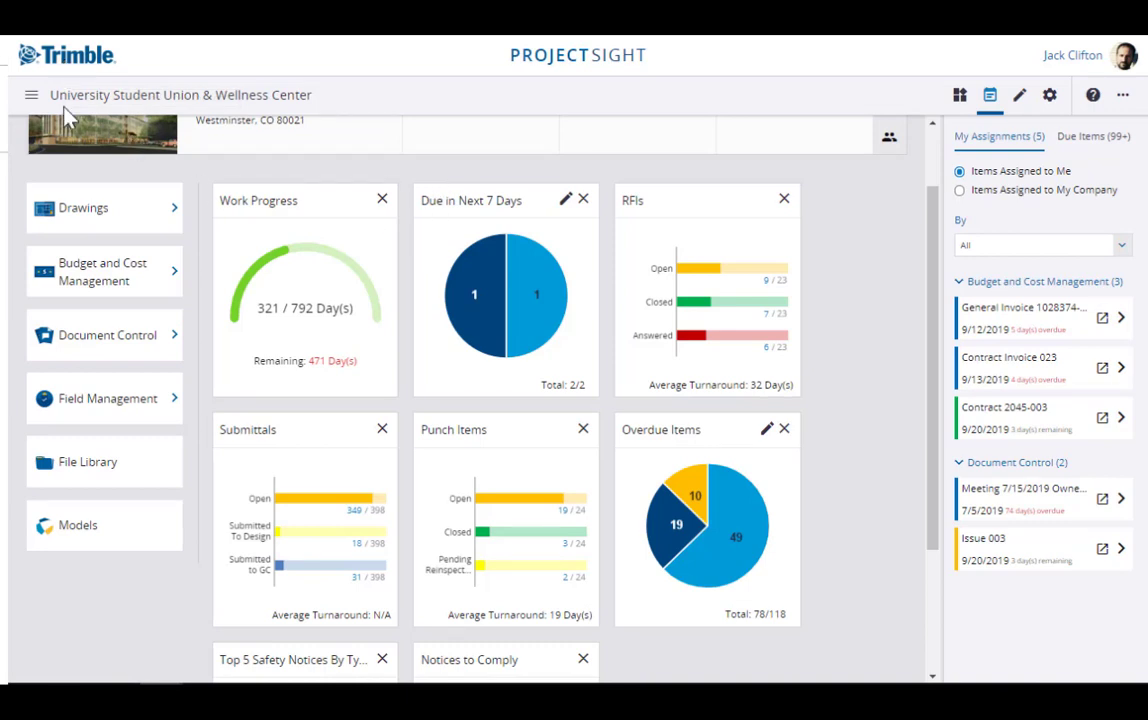
# Step: Open the Bulletin B drawing A2.01 - Level 1 Floor Plan and check the RFI 024 markup on the conference room
pyautogui.scroll(2, 466, 400)
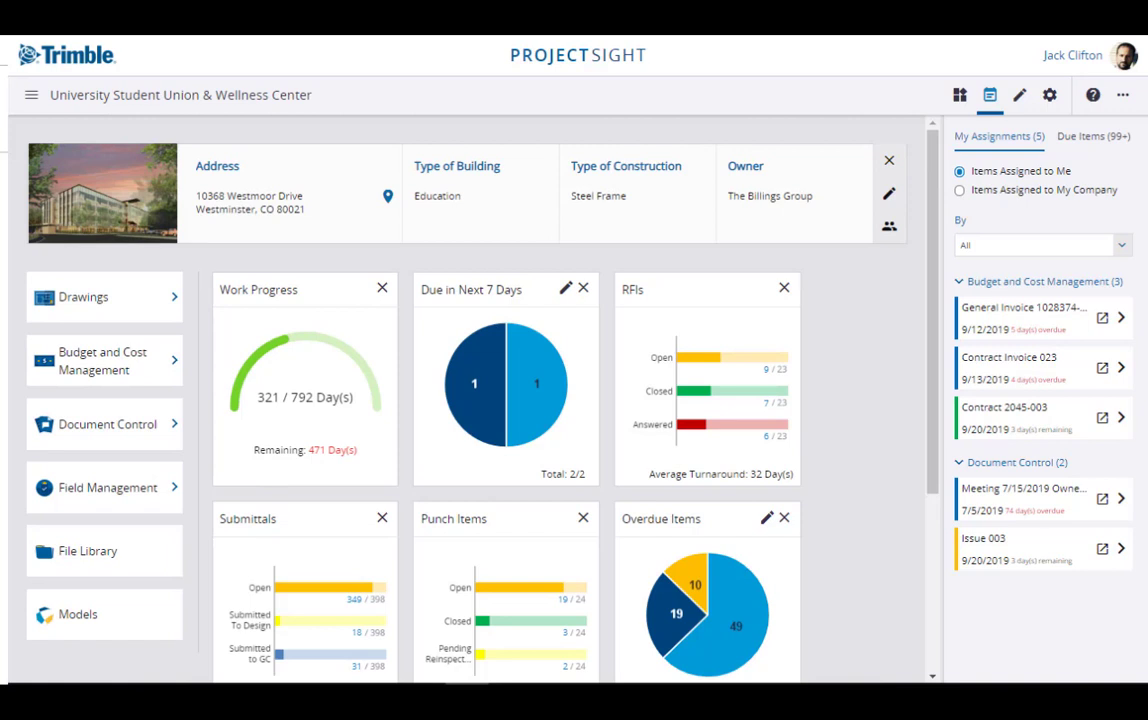
pyautogui.moveTo(170, 305)
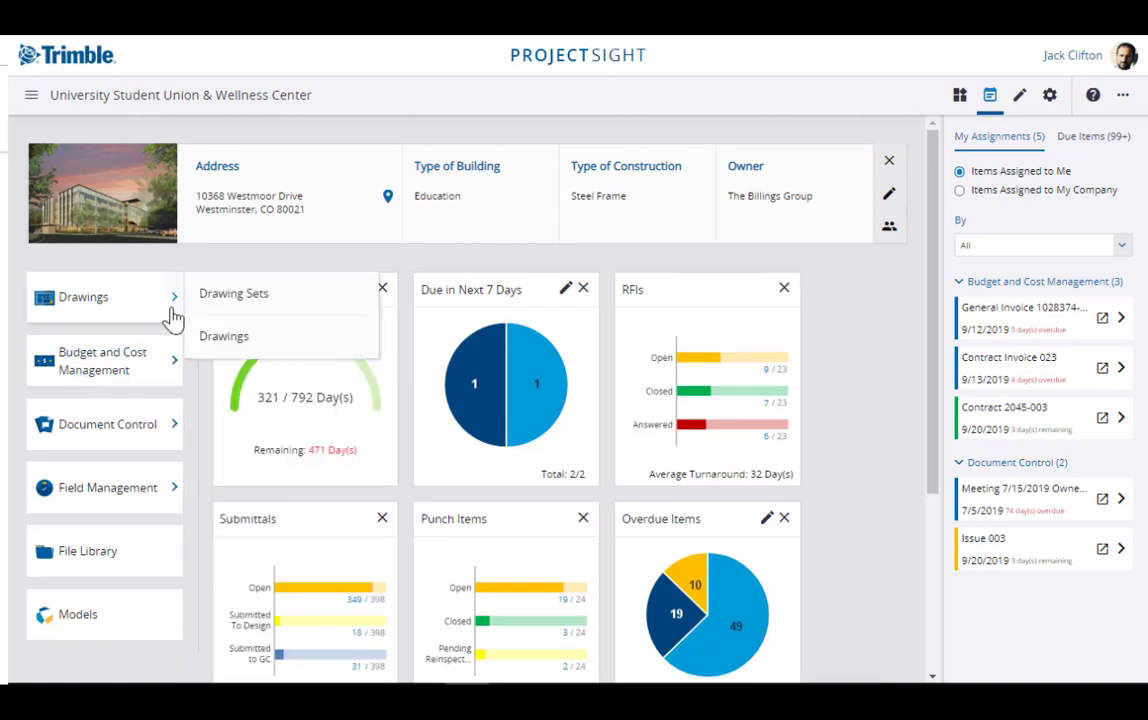
pyautogui.click(215, 340)
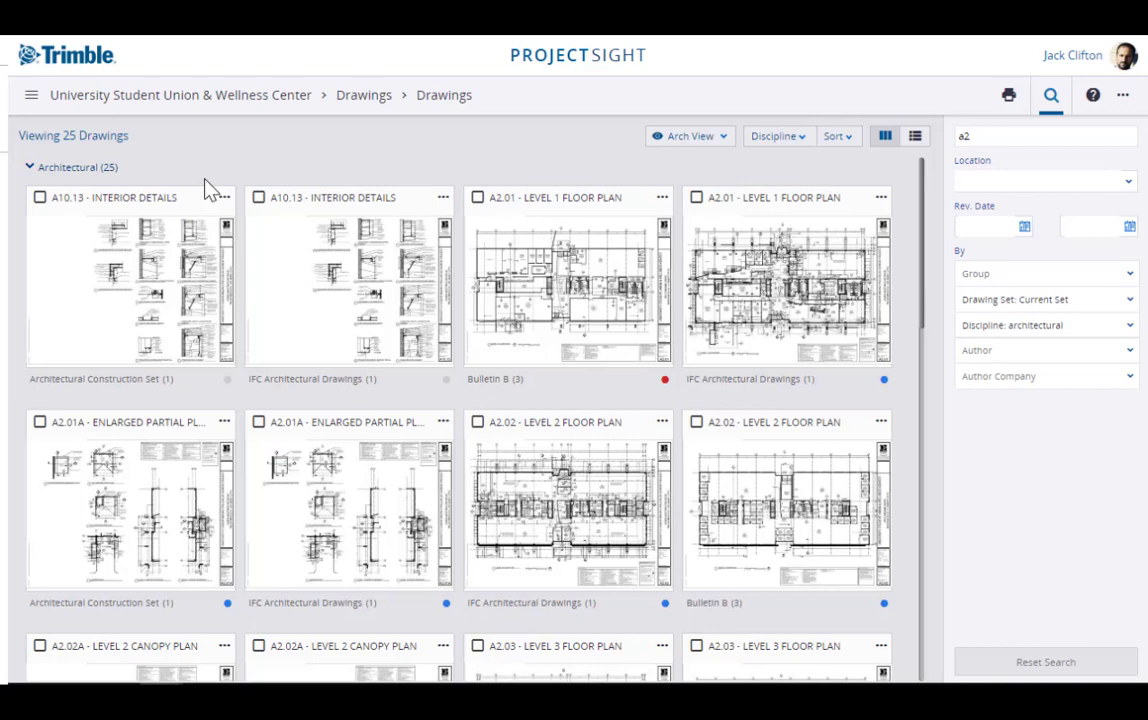
pyautogui.click(531, 270)
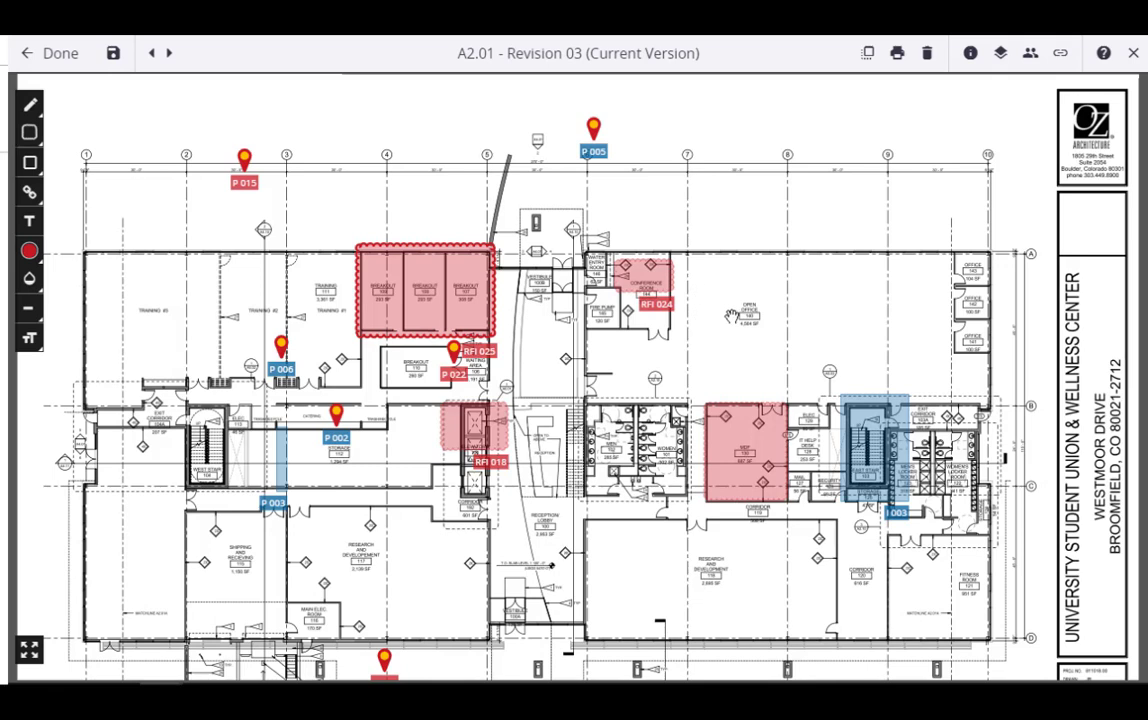
pyautogui.click(664, 282)
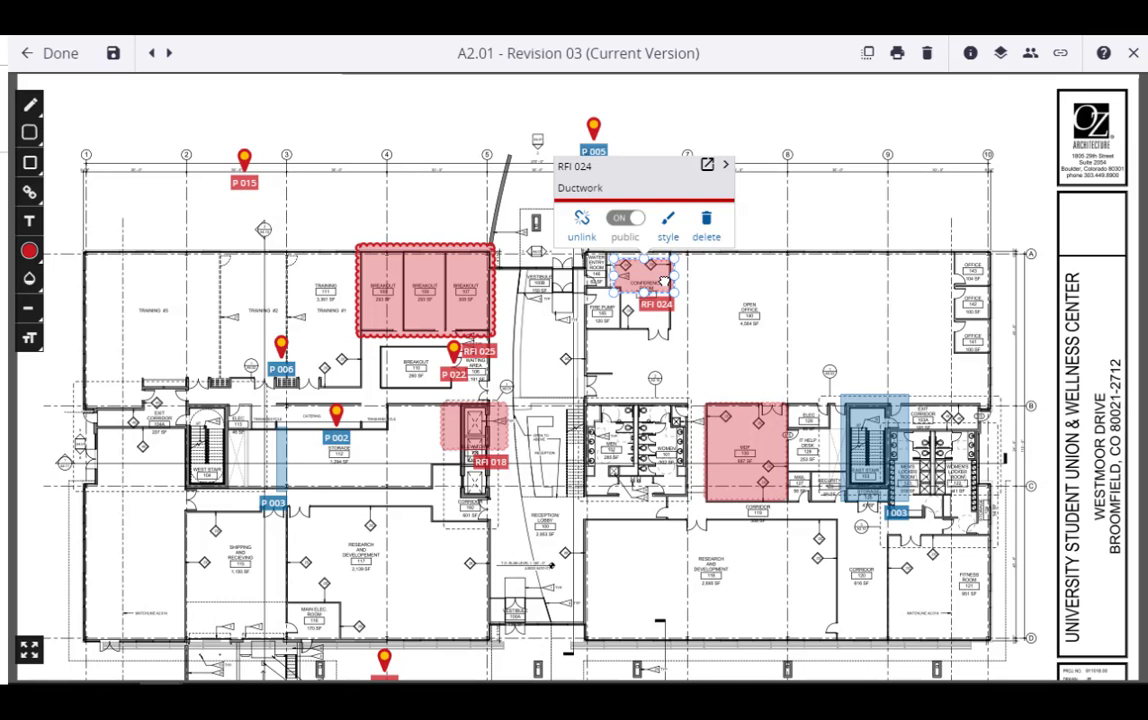
pyautogui.click(731, 301)
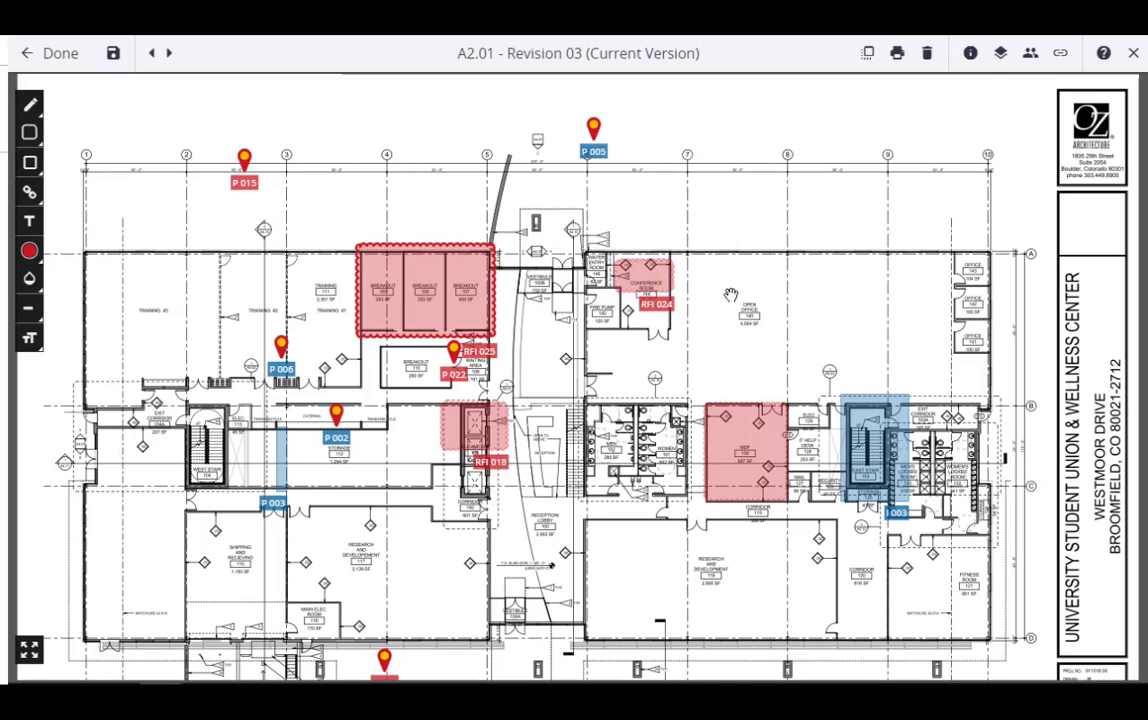
# Step: Draw an RFI link markup over the corner office at grid A-10 of the Level 1 floor plan
pyautogui.click(31, 192)
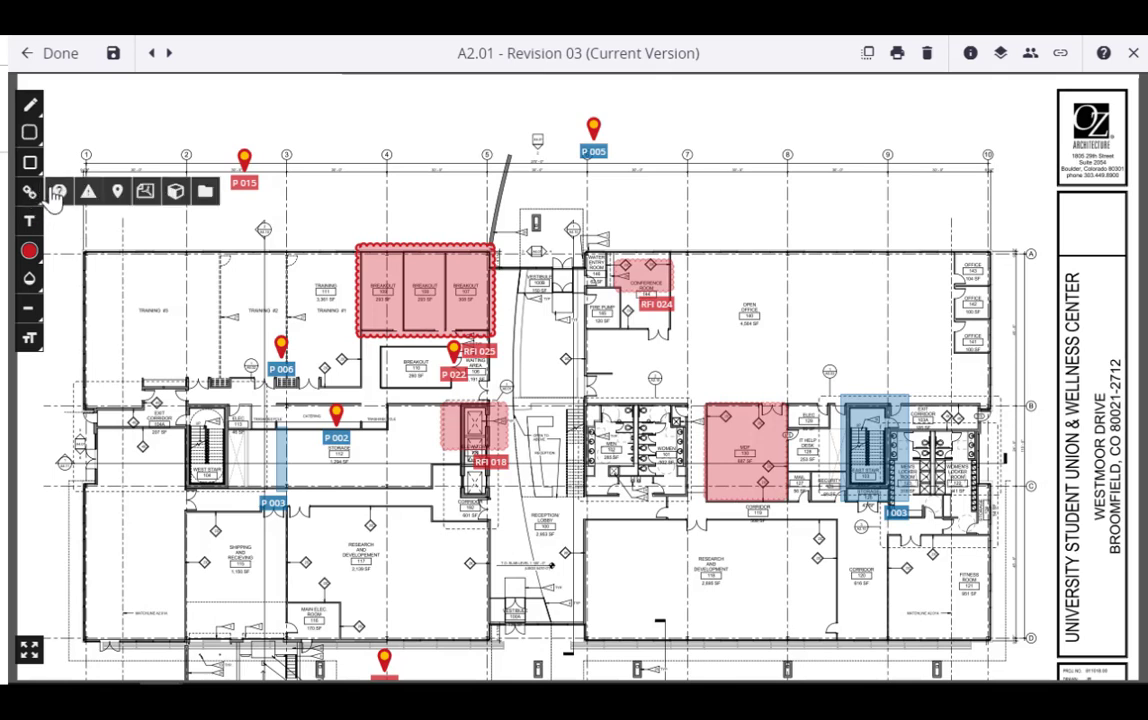
pyautogui.click(59, 192)
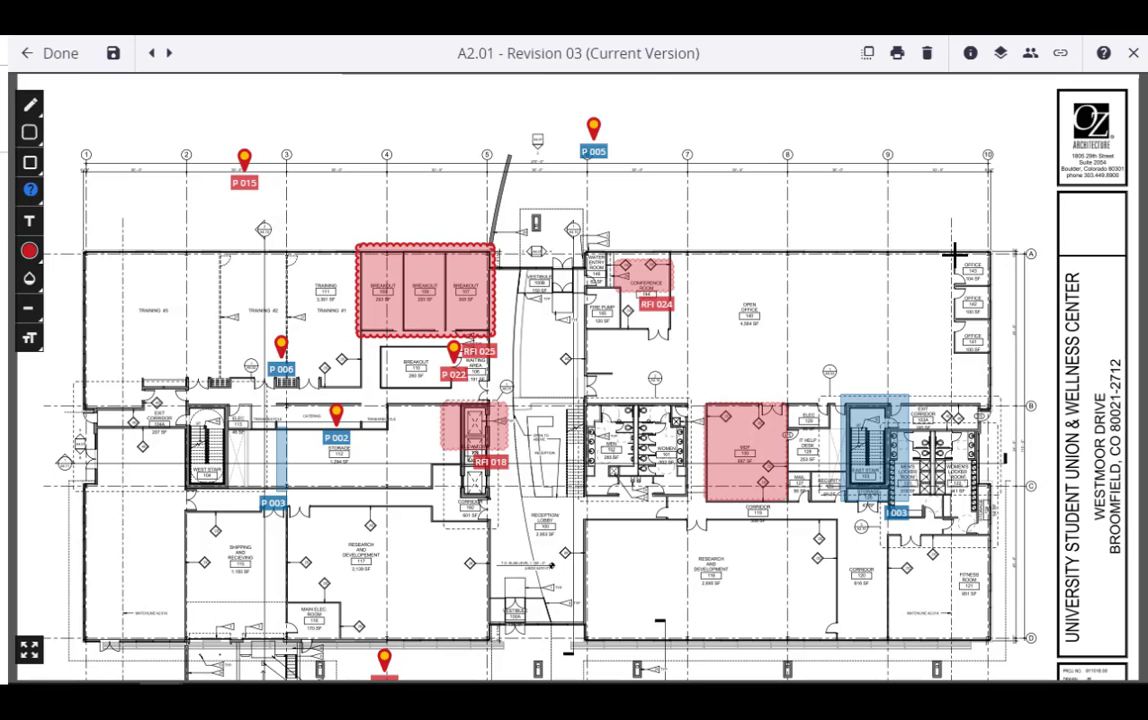
pyautogui.moveTo(953, 252); pyautogui.dragTo(990, 290)
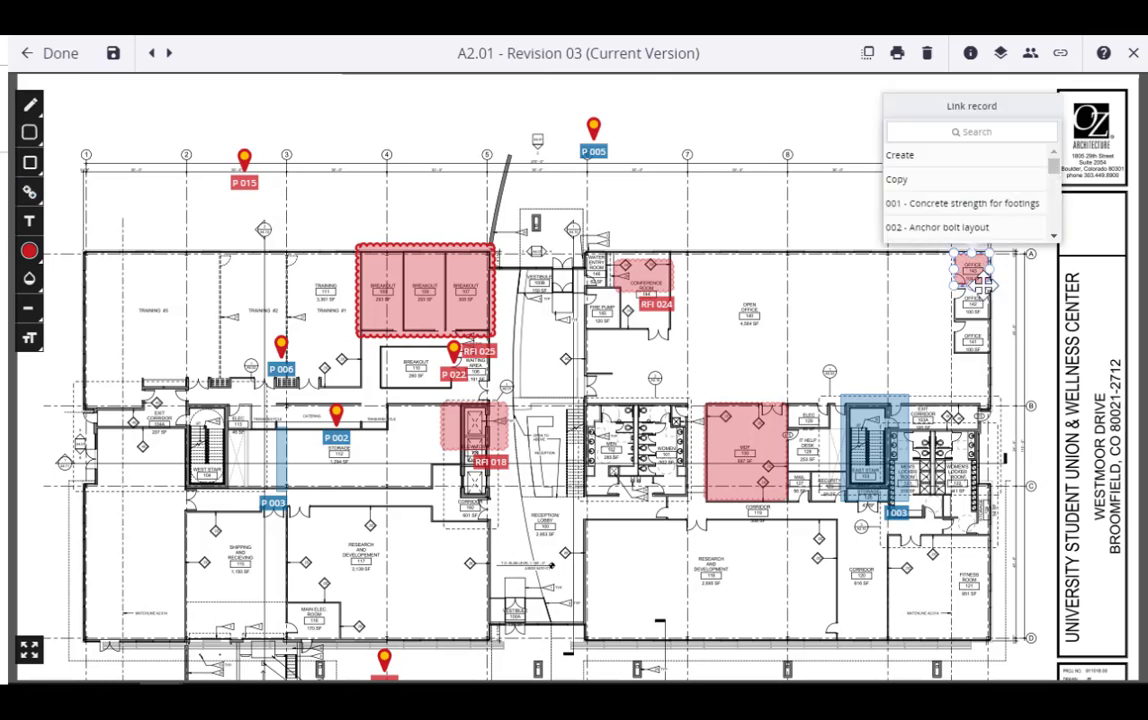
# Step: Link the corner office markup to the existing record RFI 023 - Wall Color and close the drawing
pyautogui.scroll(-5, 975, 220)
pyautogui.scroll(3, 978, 238)
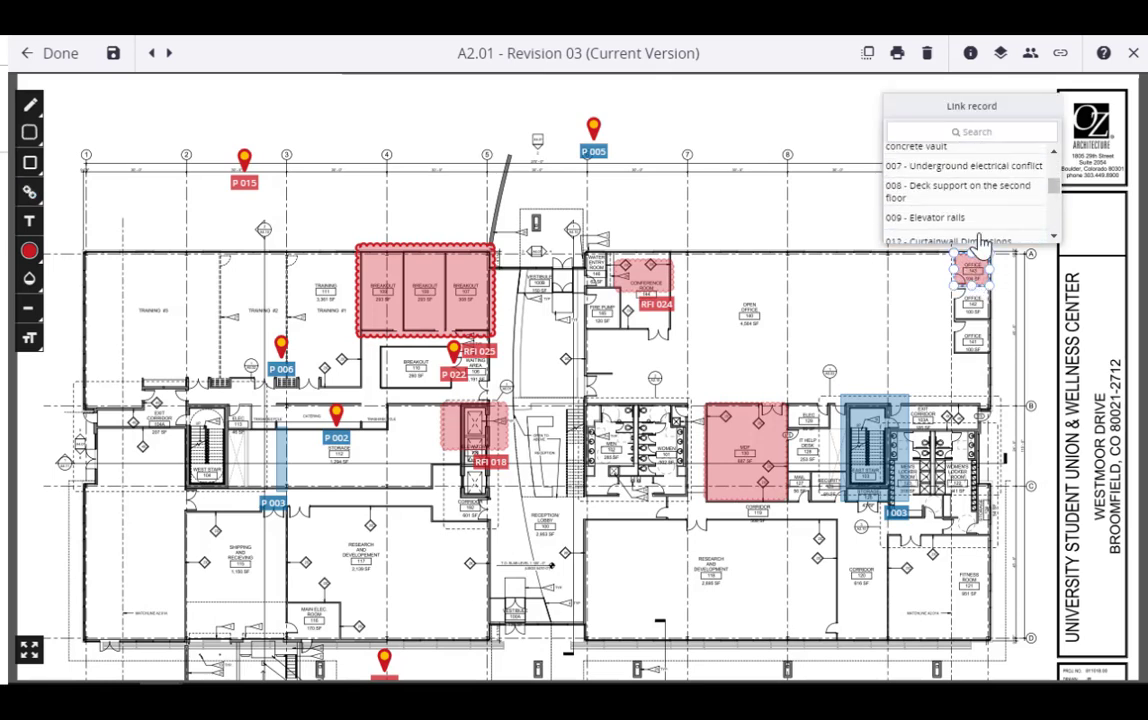
pyautogui.scroll(1, 975, 228)
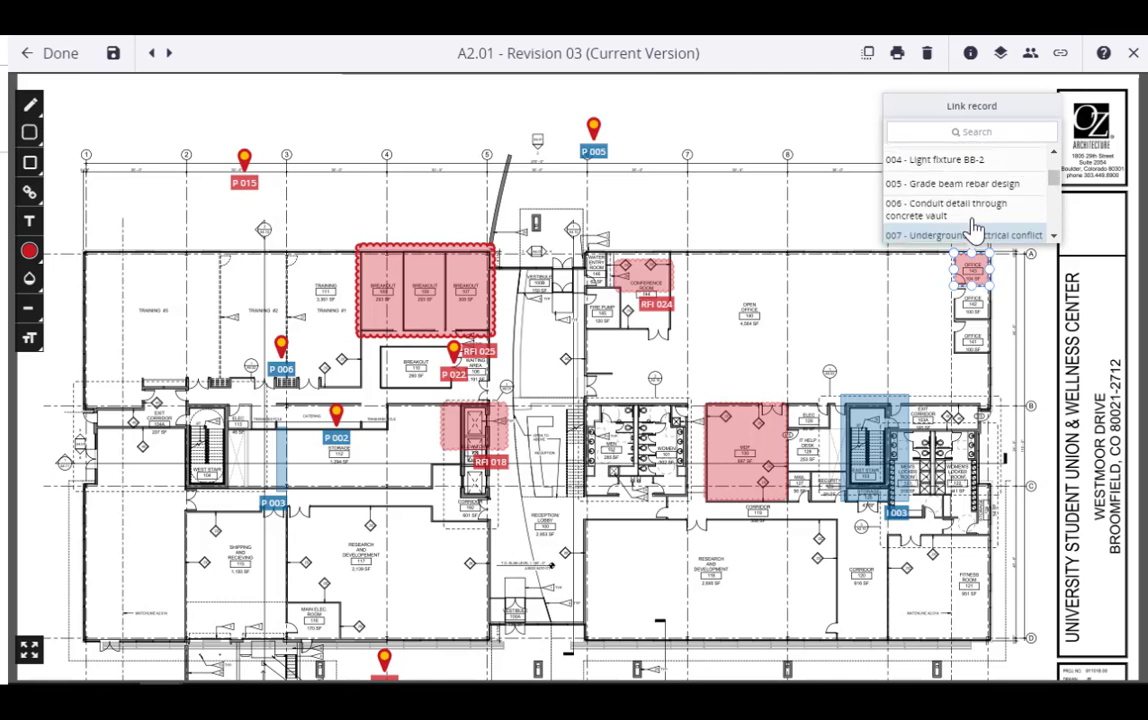
pyautogui.scroll(-5, 974, 220)
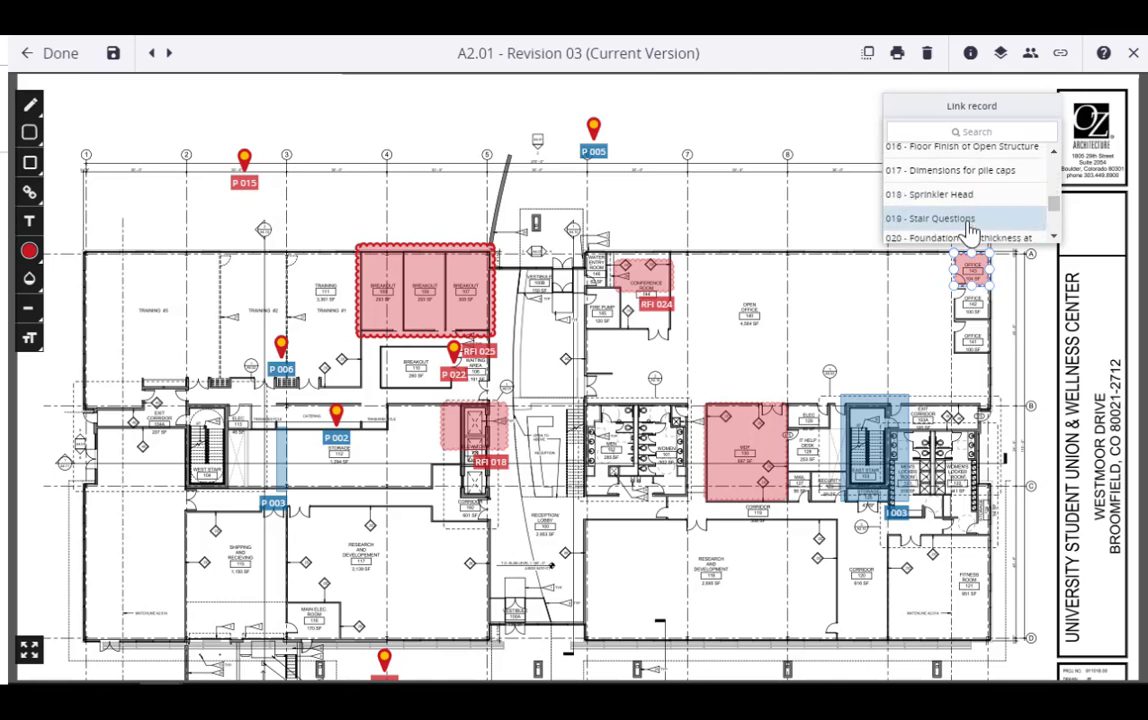
pyautogui.scroll(-2, 968, 222)
pyautogui.click(966, 232)
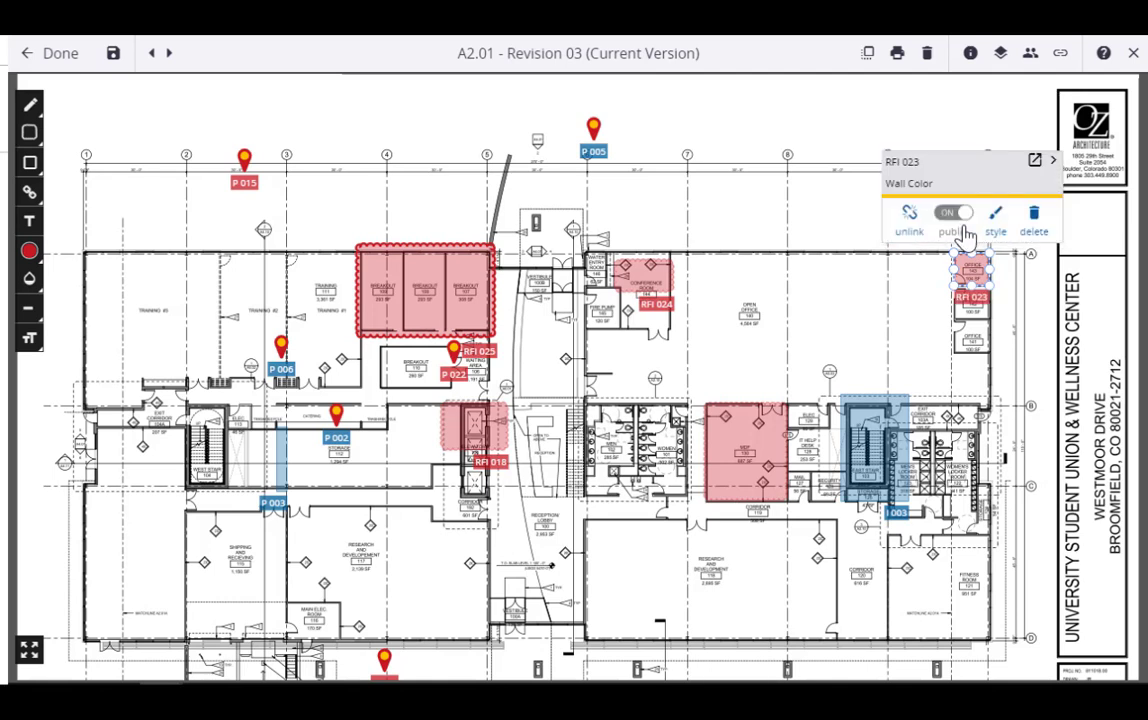
pyautogui.click(930, 287)
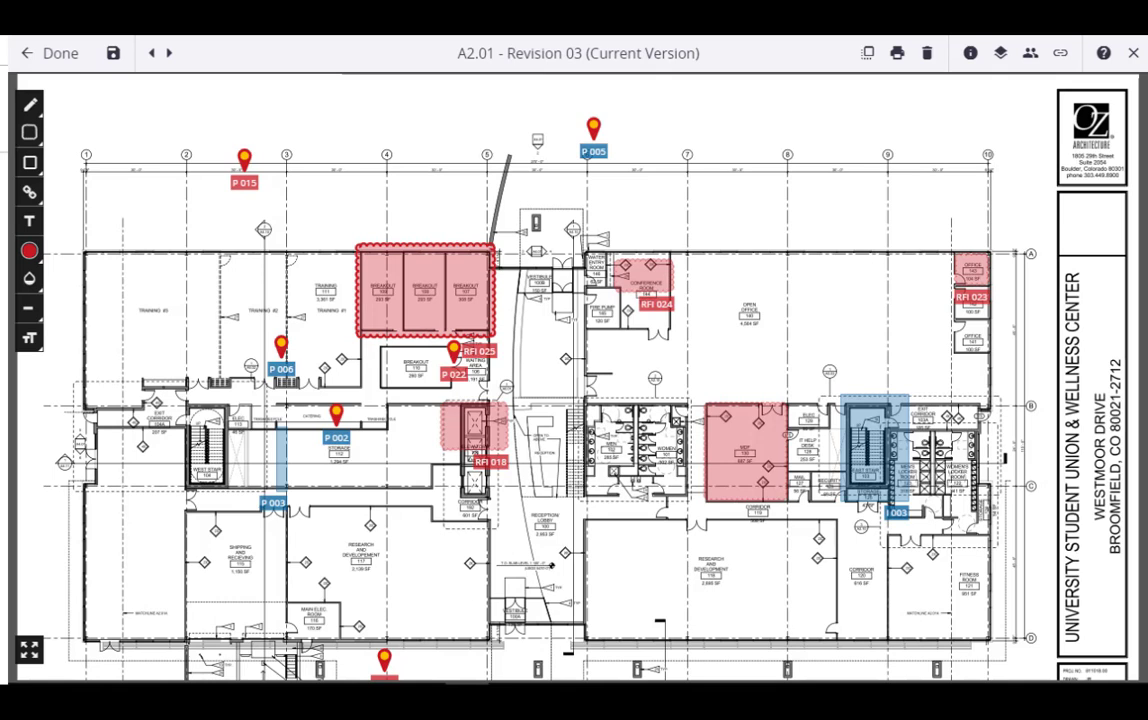
pyautogui.click(60, 55)
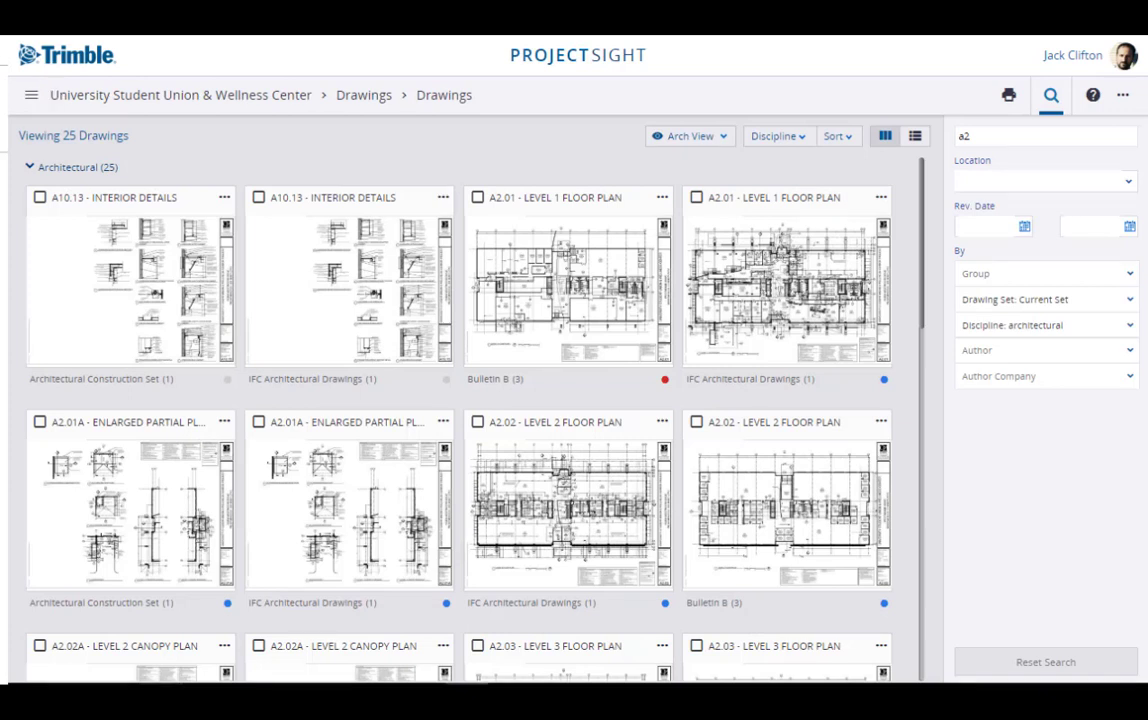
# Step: Return to the University Student Union & Wellness Center dashboard and open the project's budget
pyautogui.click(217, 102)
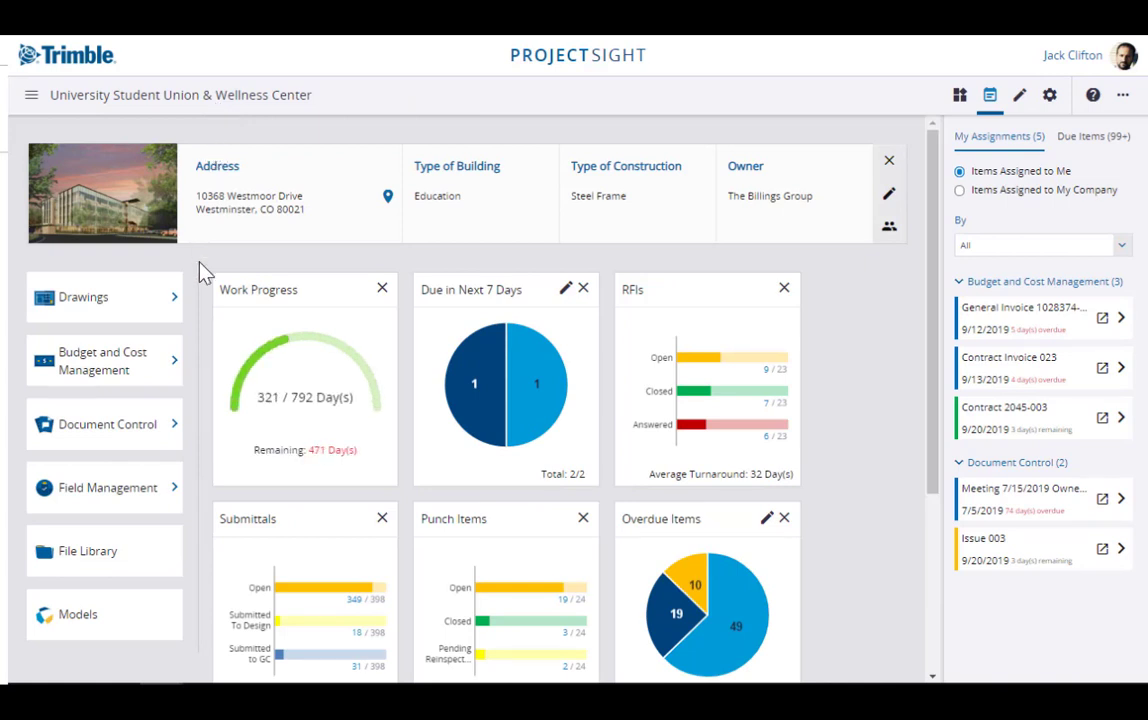
pyautogui.moveTo(165, 368)
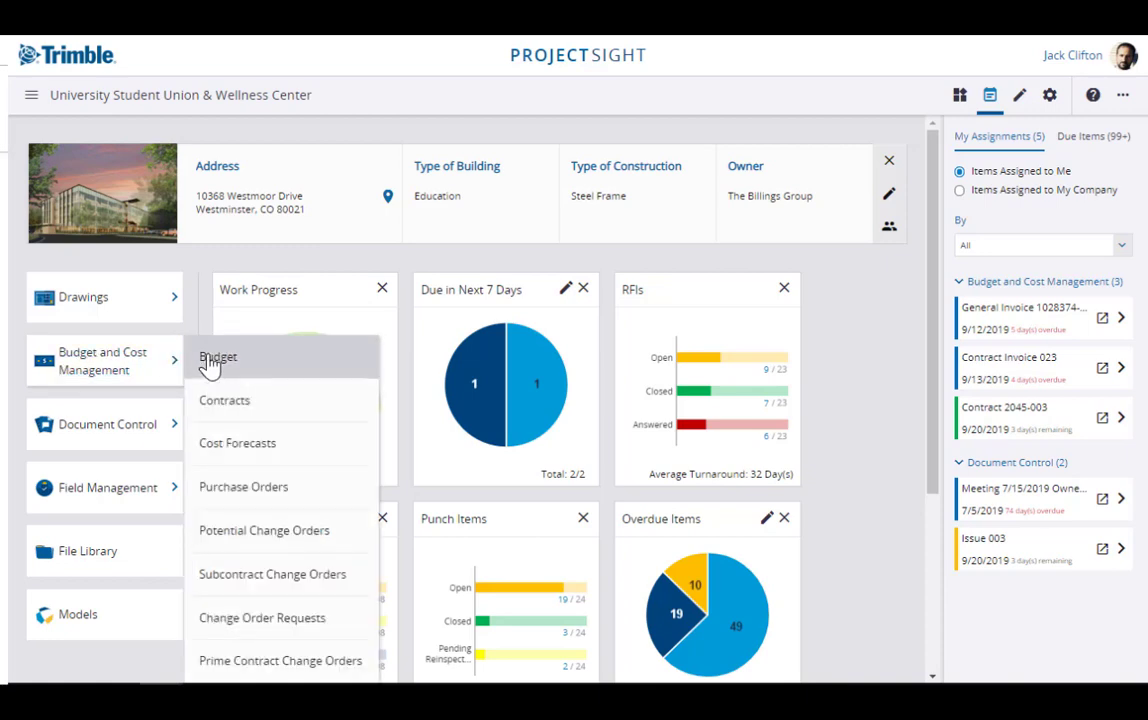
pyautogui.click(207, 360)
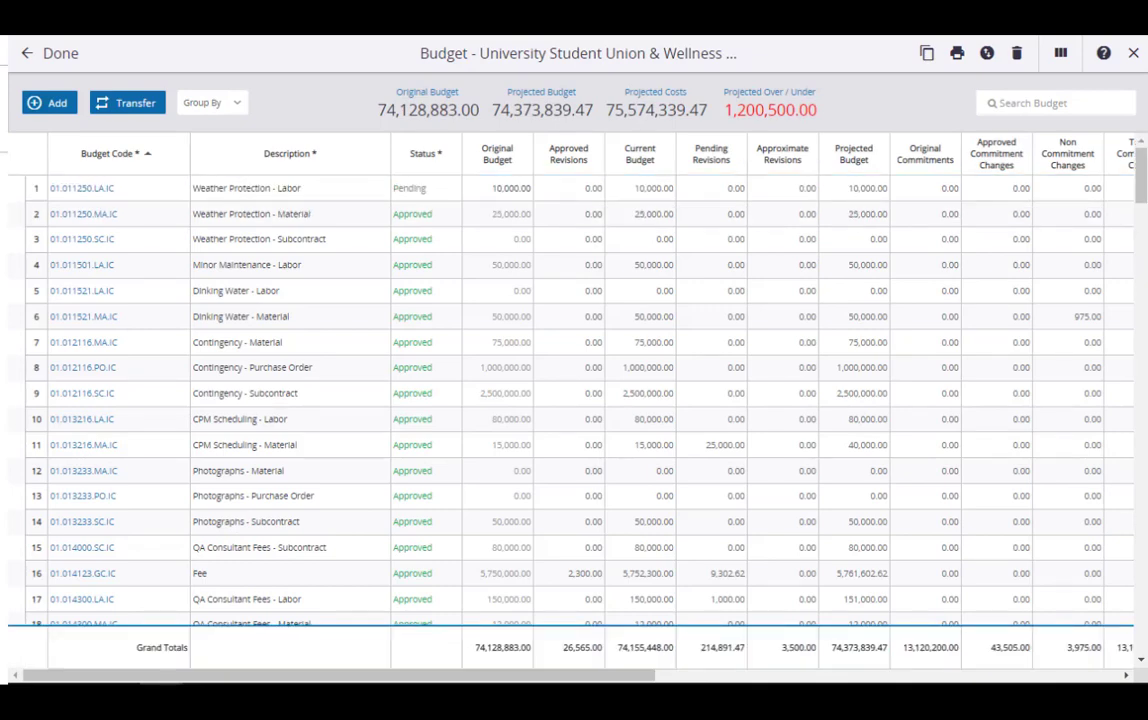
# Step: Browse the budget lines, search them for "temp" and open the transactions of budget code 01.015213.SC.IC, Temporary Structures - Subcontract
pyautogui.scroll(-10, 459, 481)
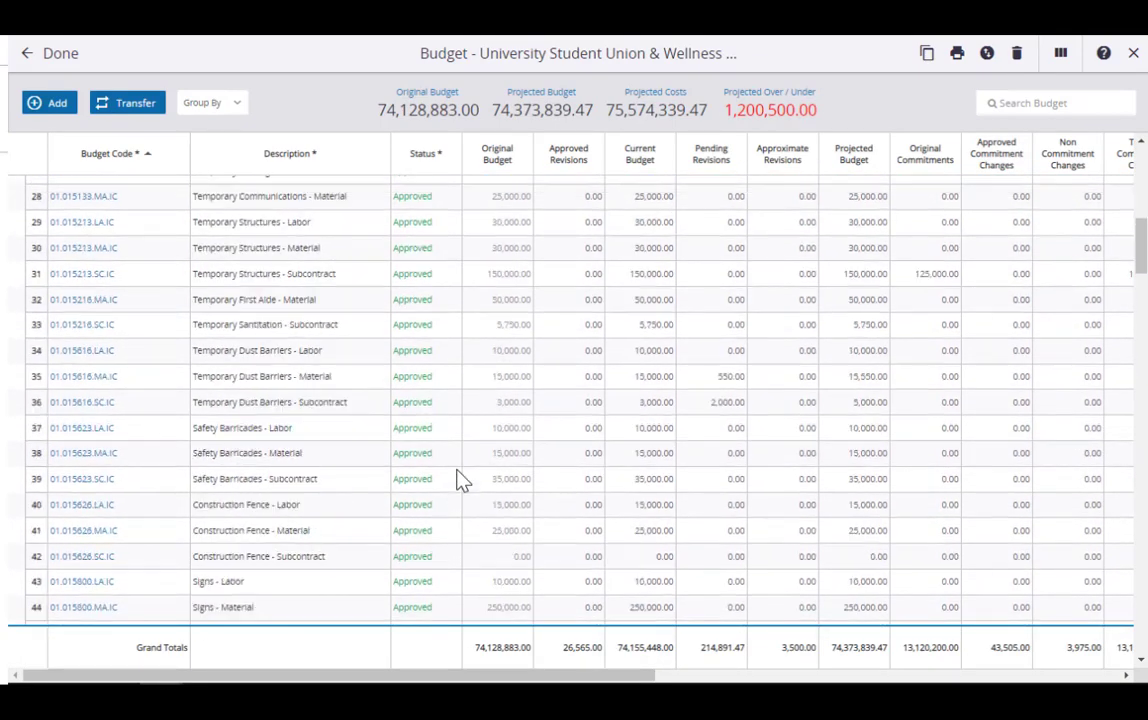
pyautogui.scroll(-5, 459, 481)
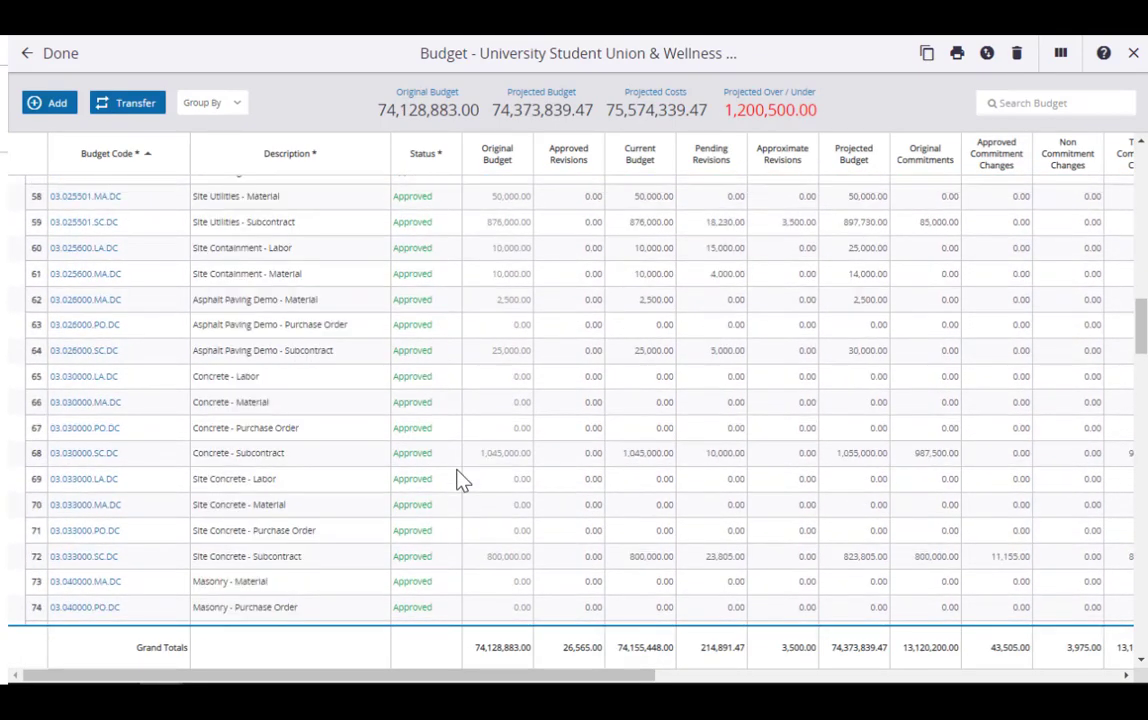
pyautogui.scroll(-1, 459, 481)
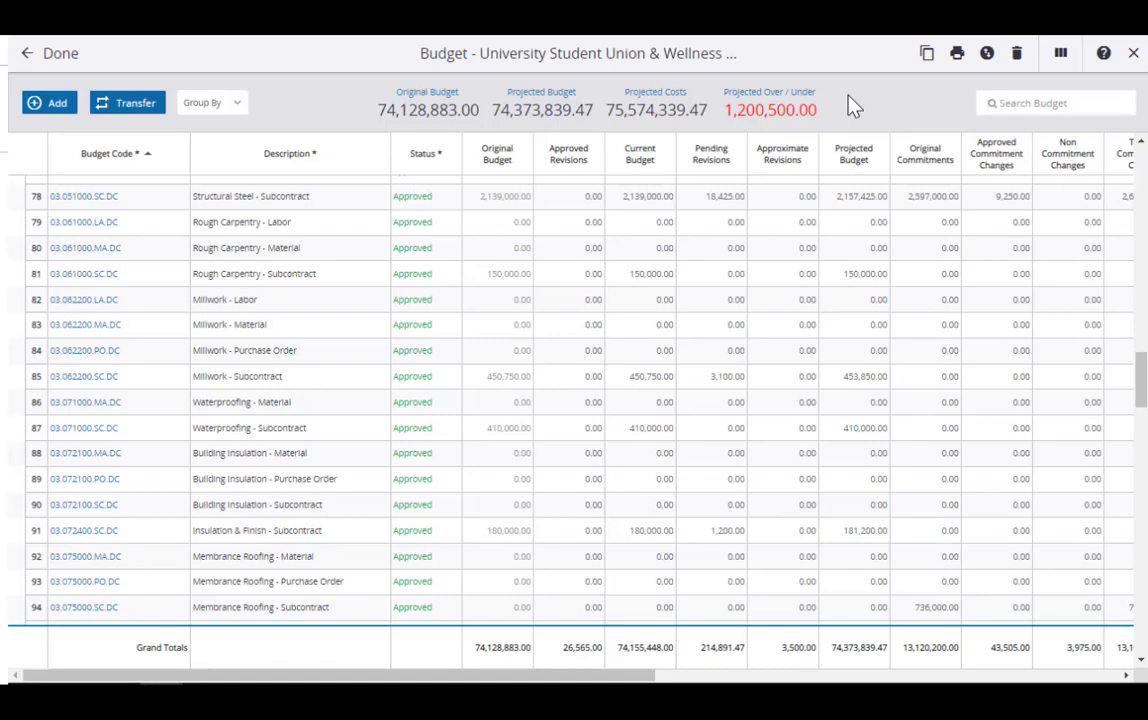
pyautogui.write('temp')
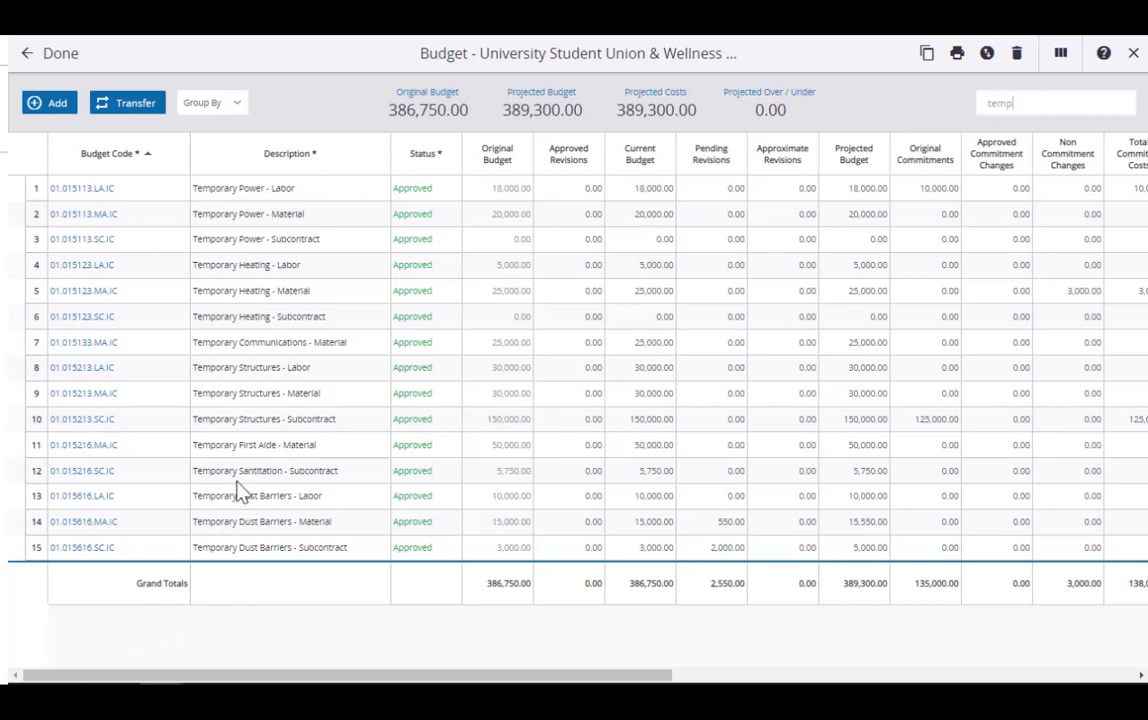
pyautogui.click(93, 420)
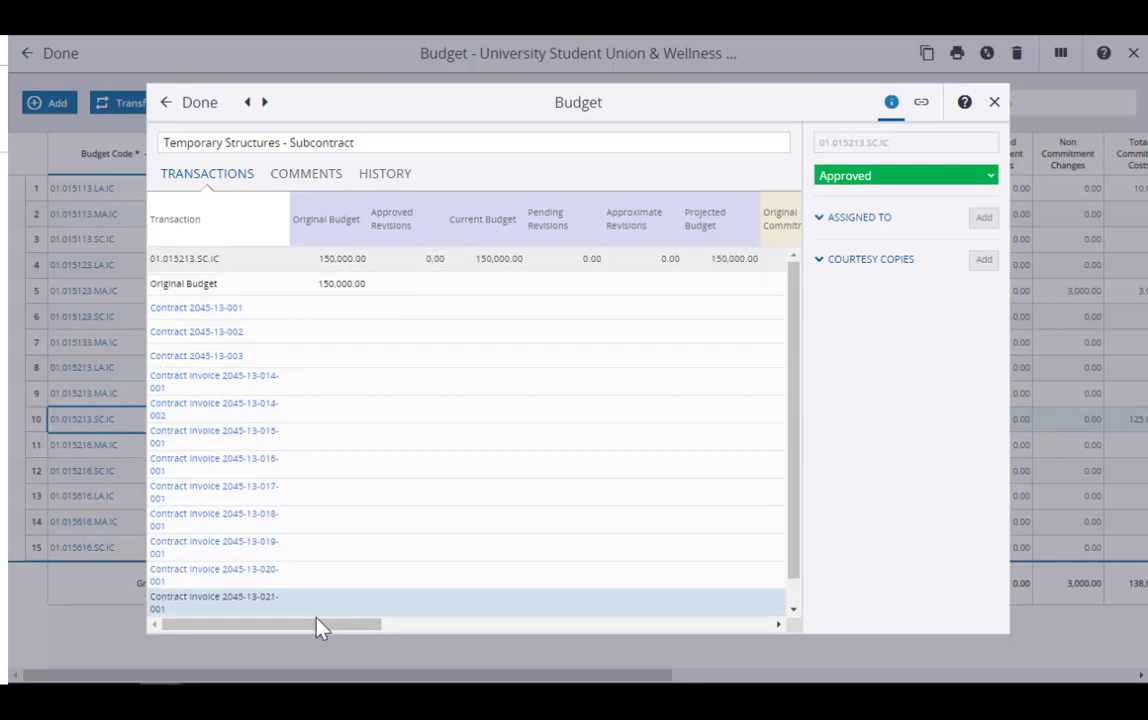
# Step: Examine the projected and actual cost columns of the Temporary Structures - Subcontract transactions and close the budget
pyautogui.moveTo(318, 627); pyautogui.dragTo(712, 679)
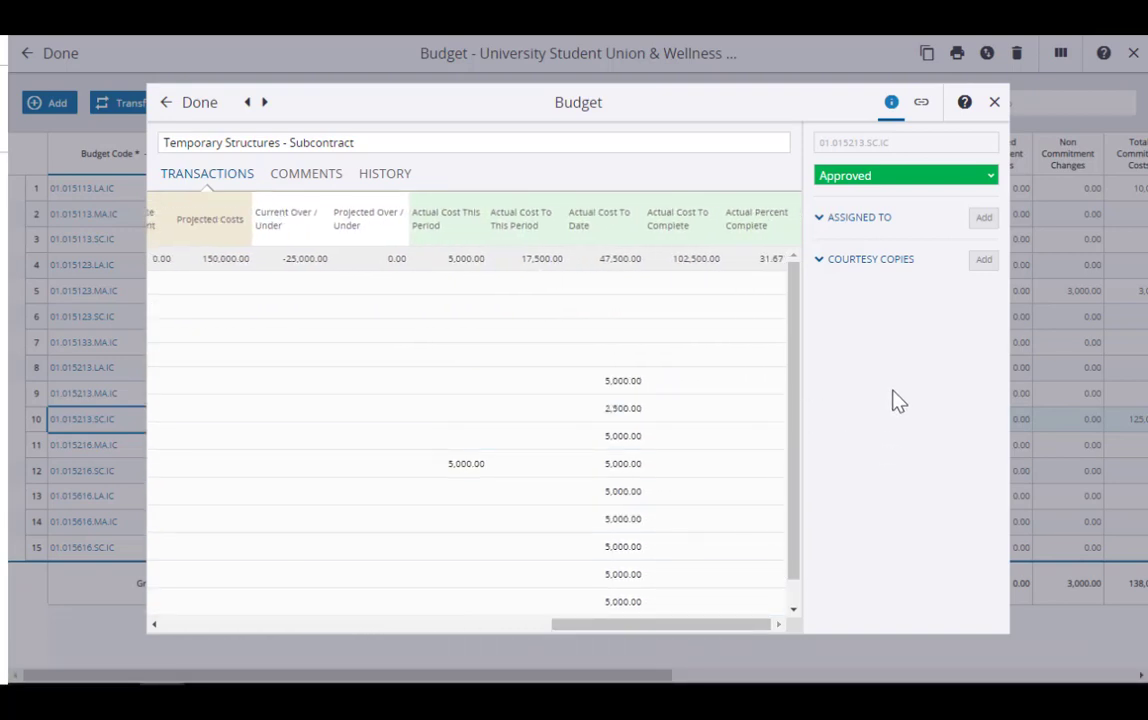
pyautogui.click(183, 104)
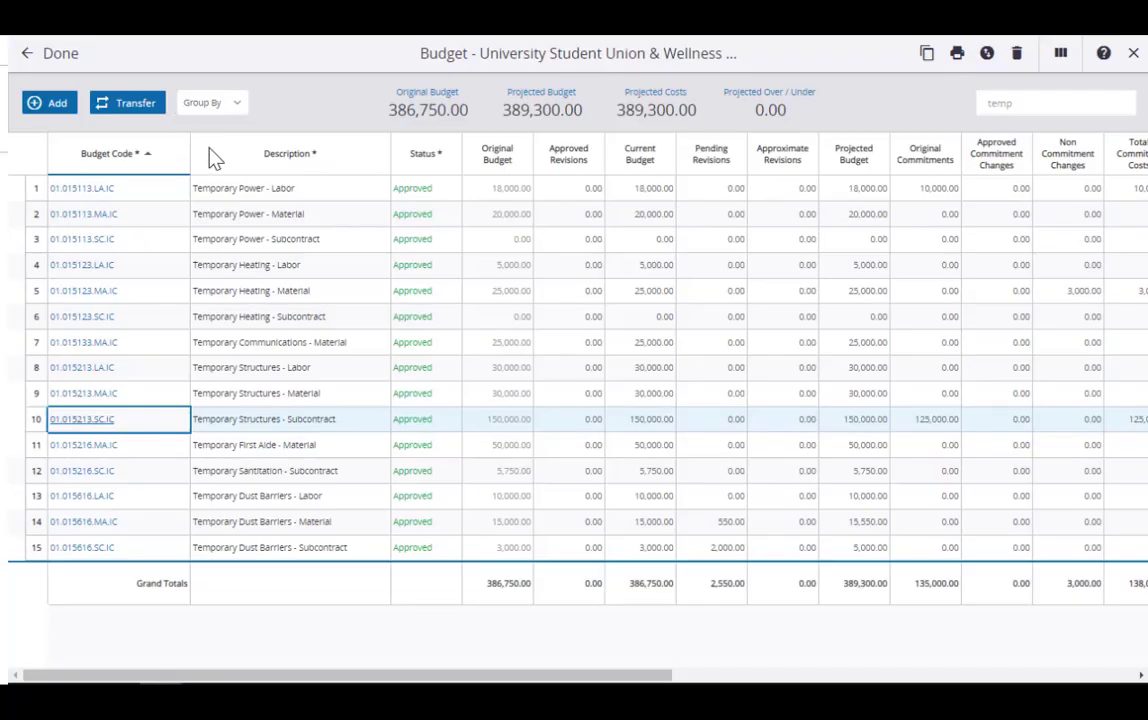
pyautogui.click(70, 66)
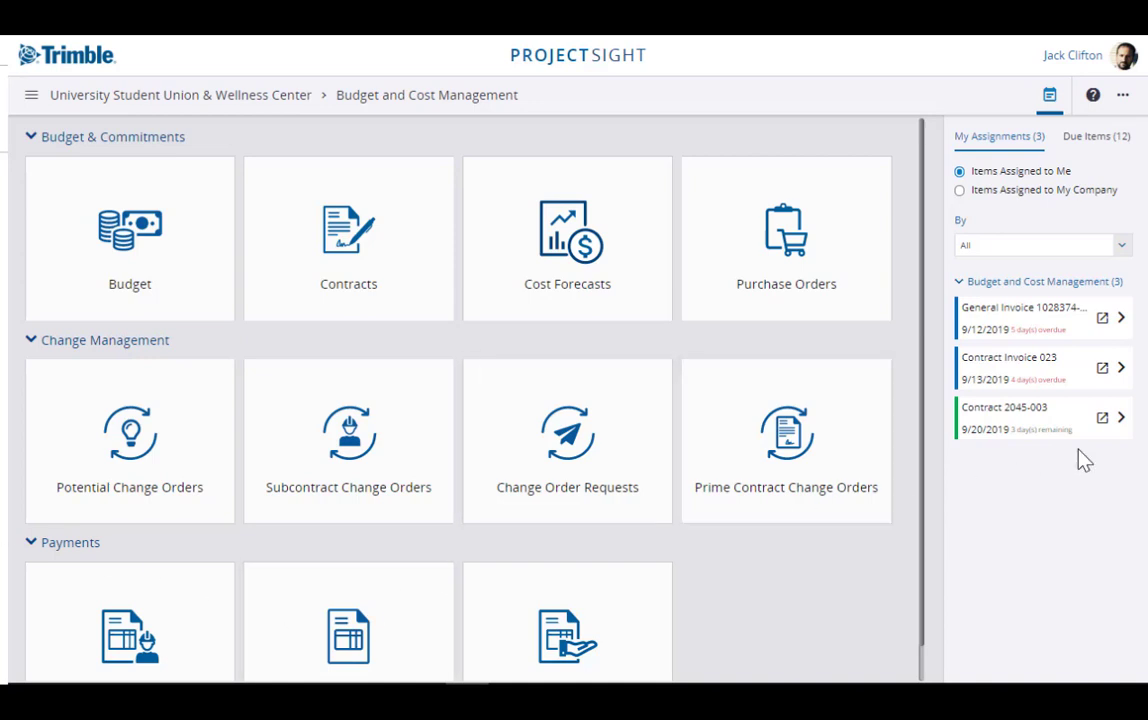
# Step: Review the comments and change orders of the assigned Contract 2045-003 and return to the University Student Union & Wellness Center dashboard
pyautogui.click(1121, 421)
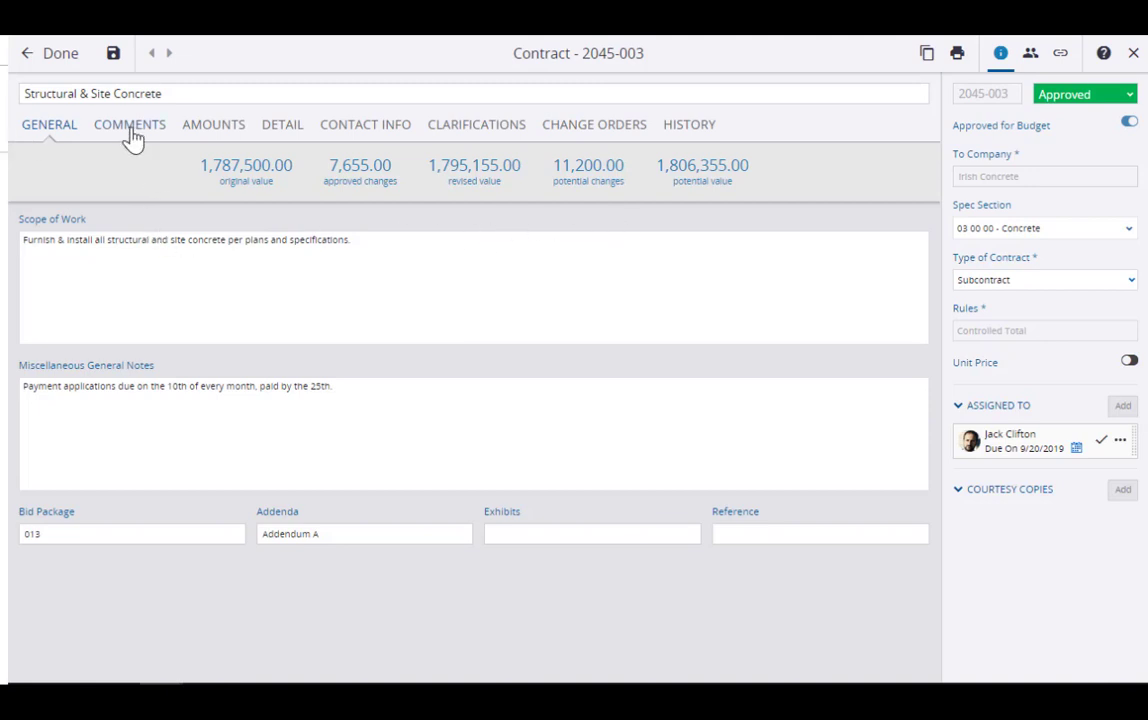
pyautogui.click(130, 136)
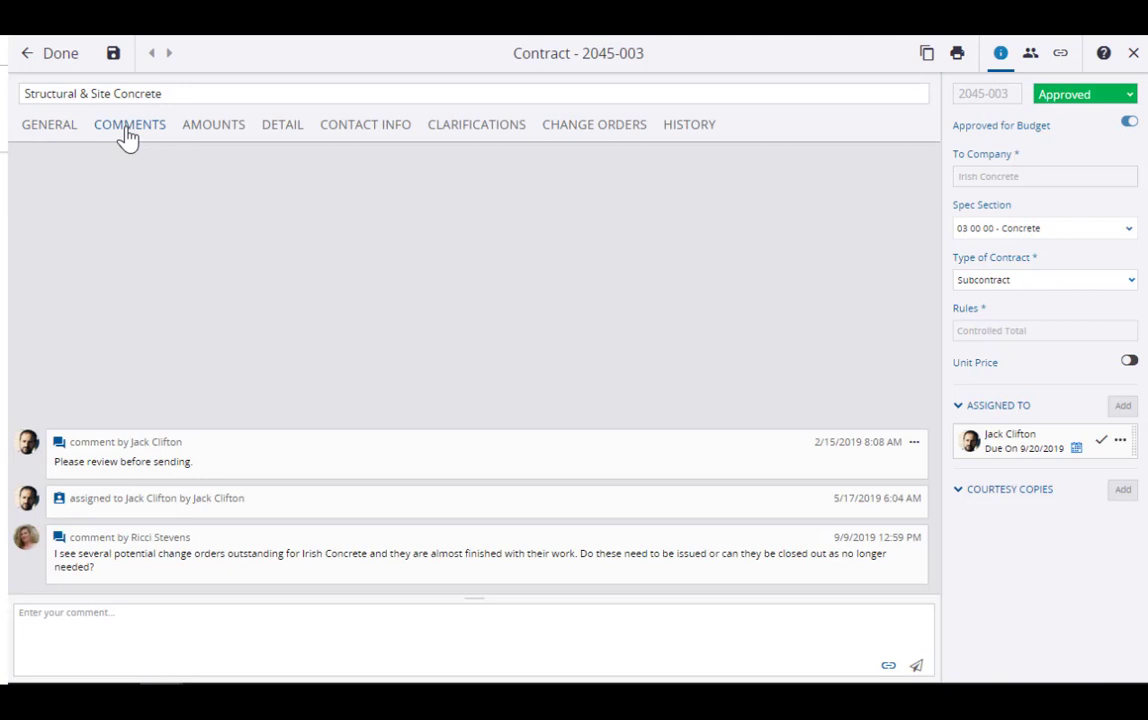
pyautogui.click(580, 134)
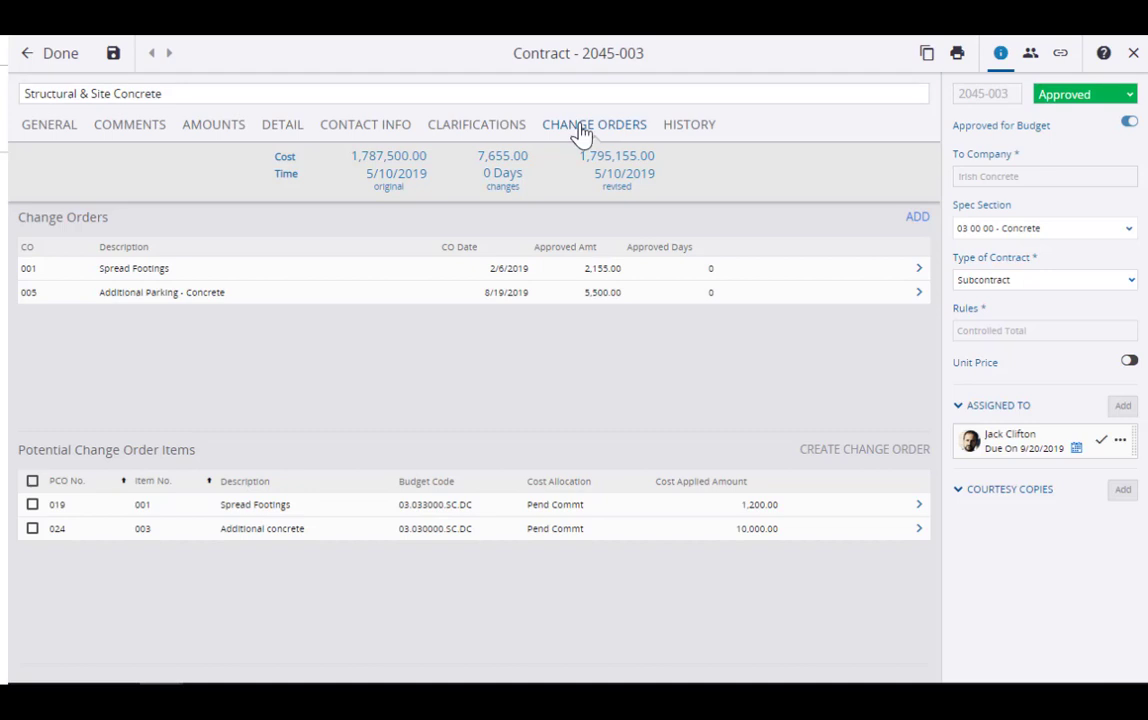
pyautogui.click(47, 60)
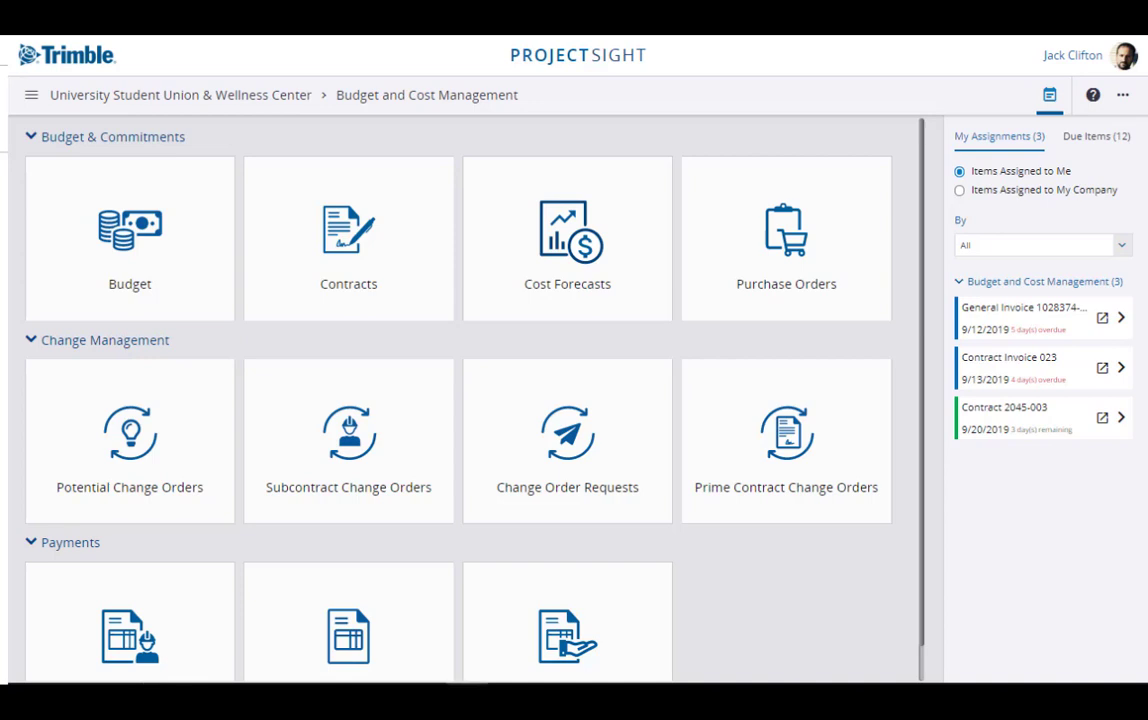
pyautogui.click(196, 100)
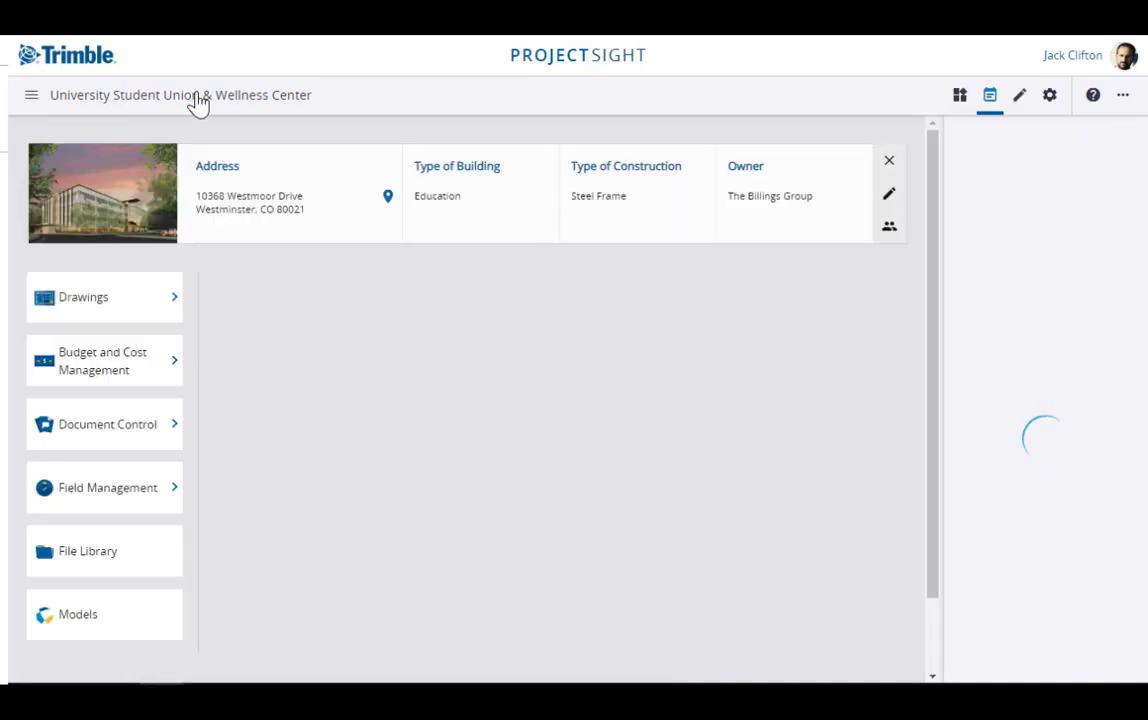